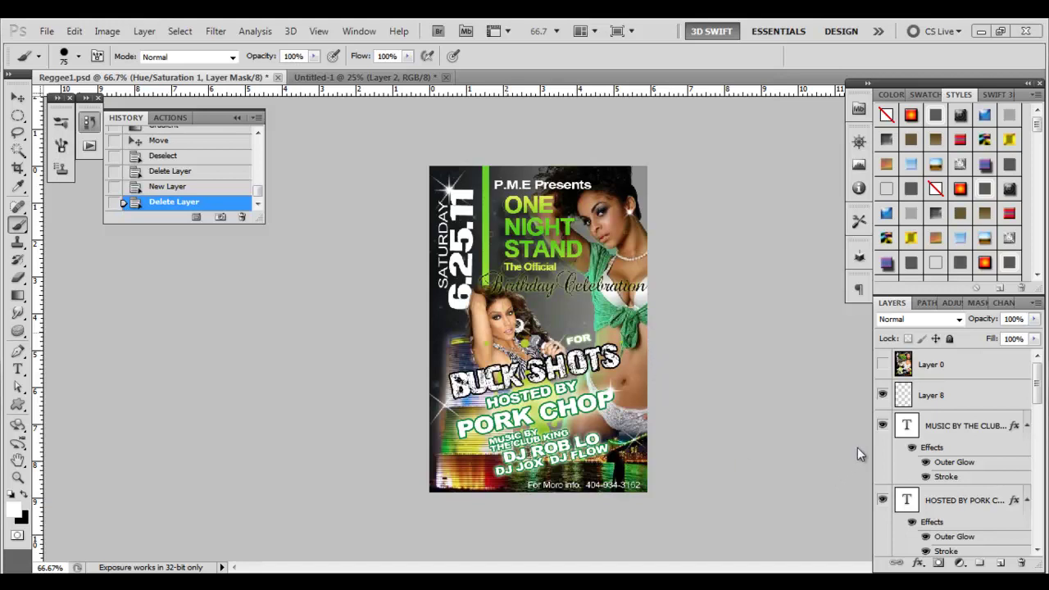
Select Layer 8 and toggle its visibility to compare the flyer with and without sparkles
click(967, 396)
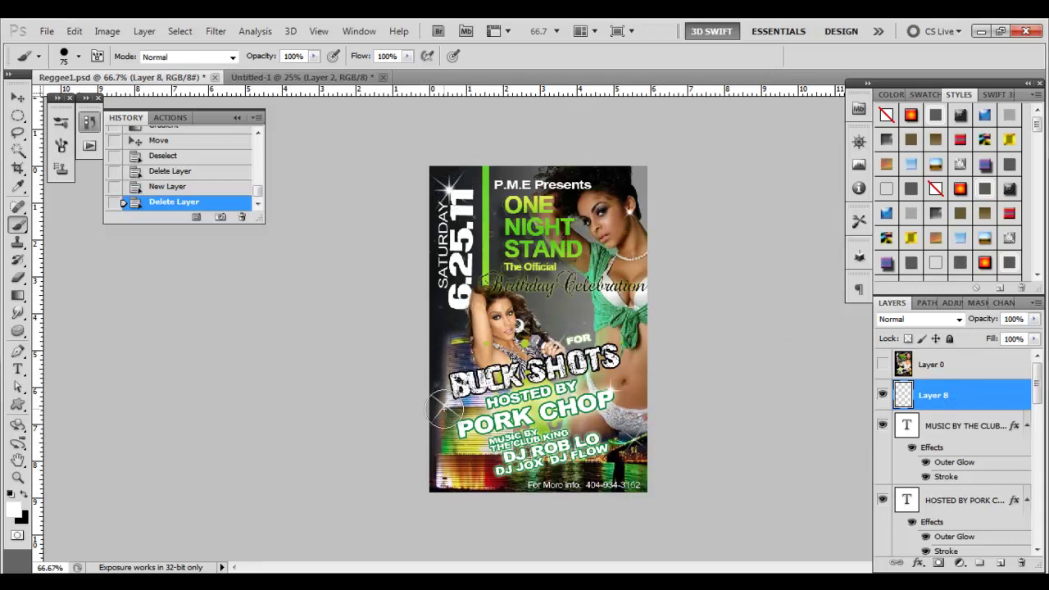
click(18, 97)
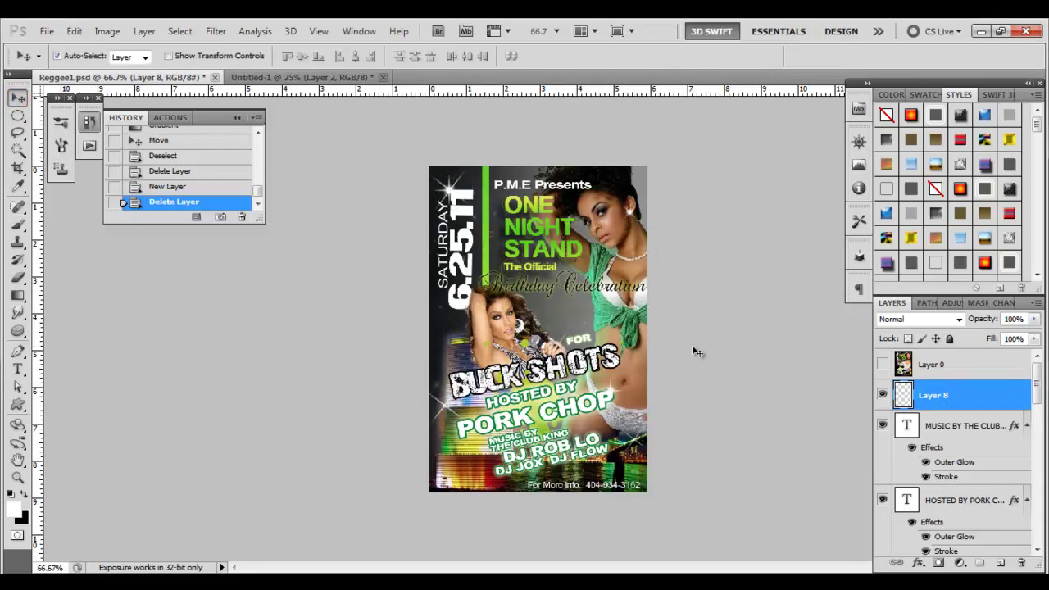
click(883, 396)
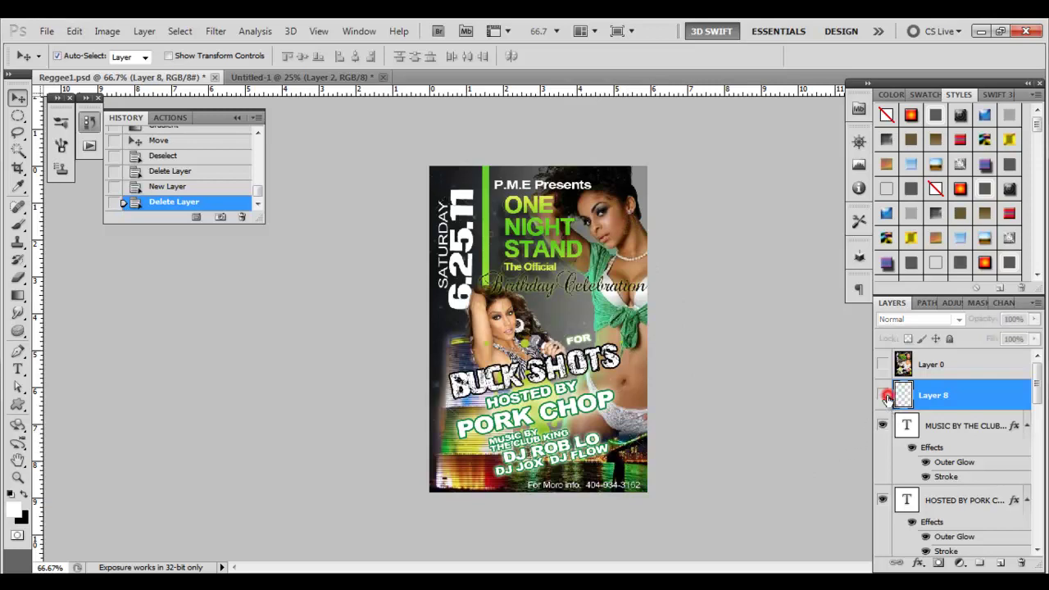
click(883, 396)
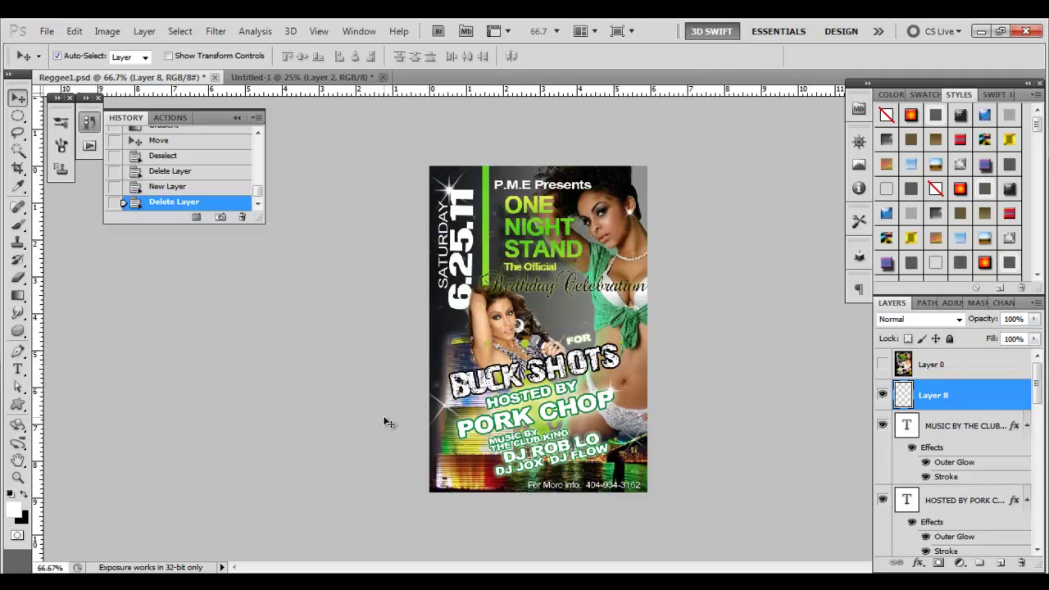
Create a new 7 × 5 inch, 300 ppi RGB document with a white background
key(ctrl+n)
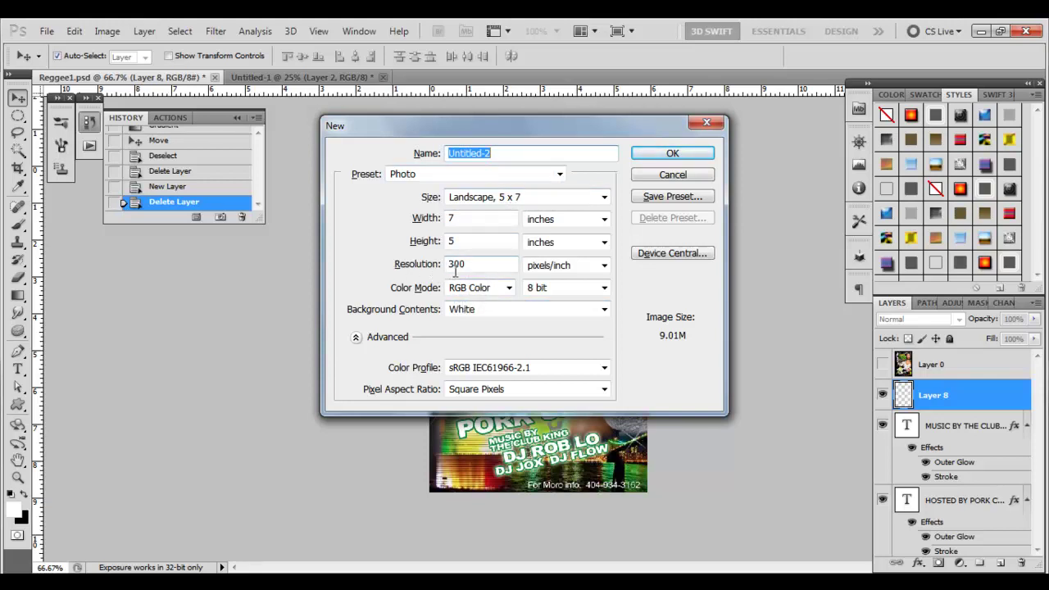
click(479, 288)
click(509, 328)
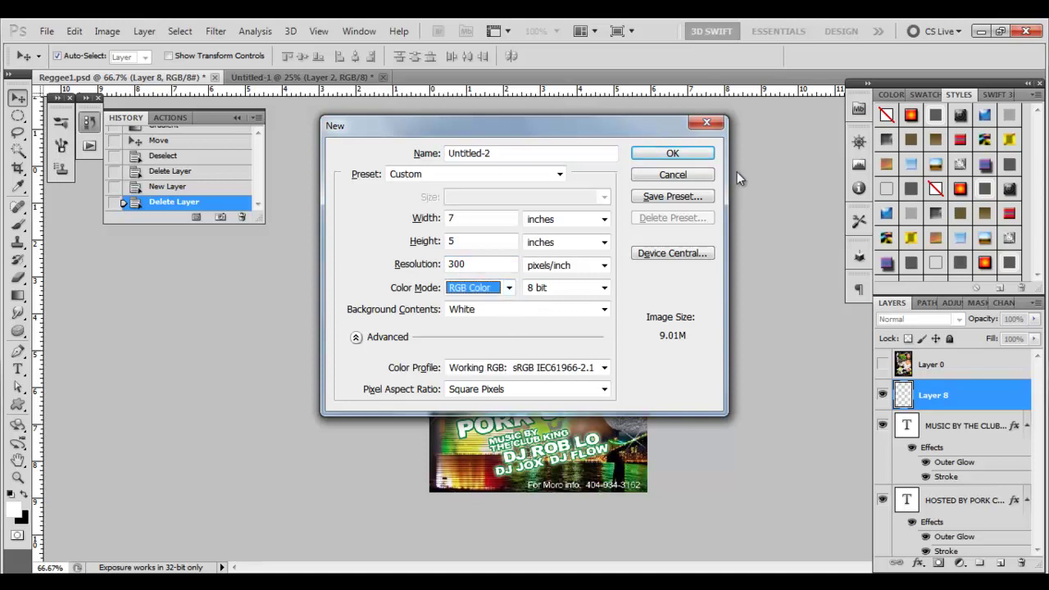
click(693, 156)
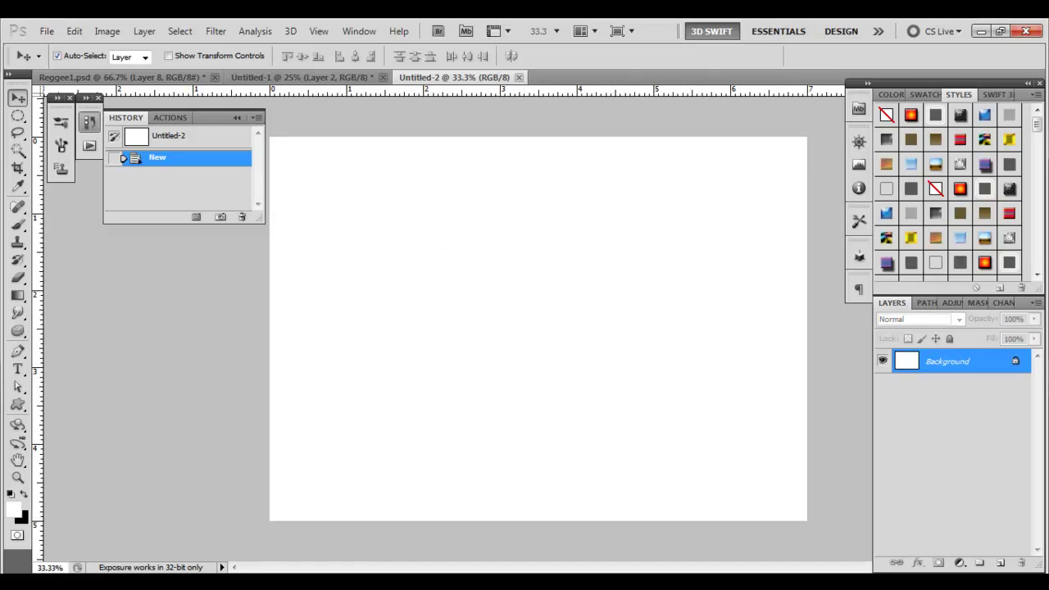
Add Layer 1 and draw a long, thin horizontal elliptical selection across the canvas middle
click(1002, 564)
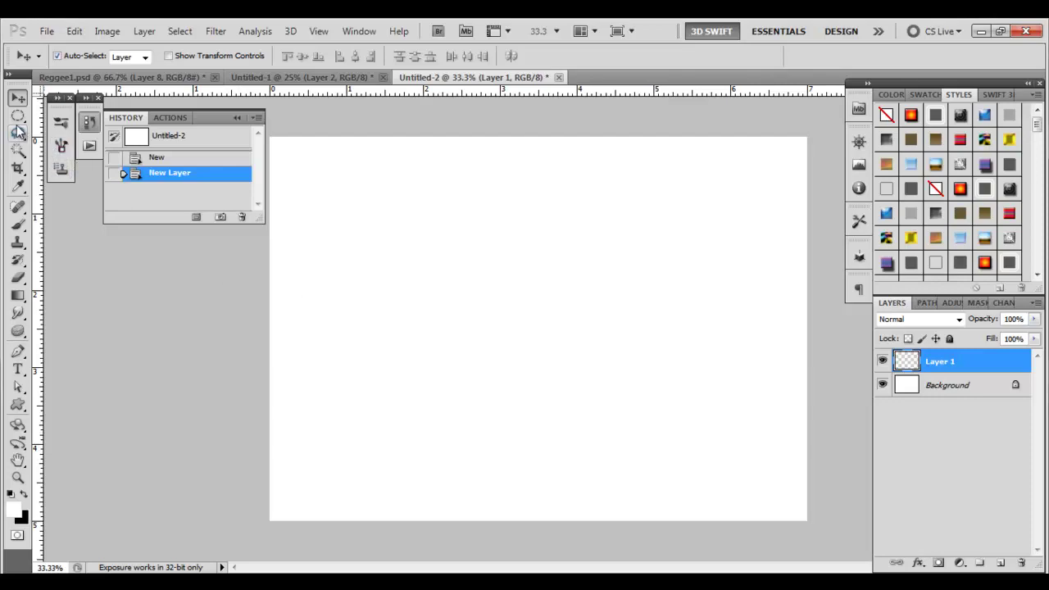
click(17, 116)
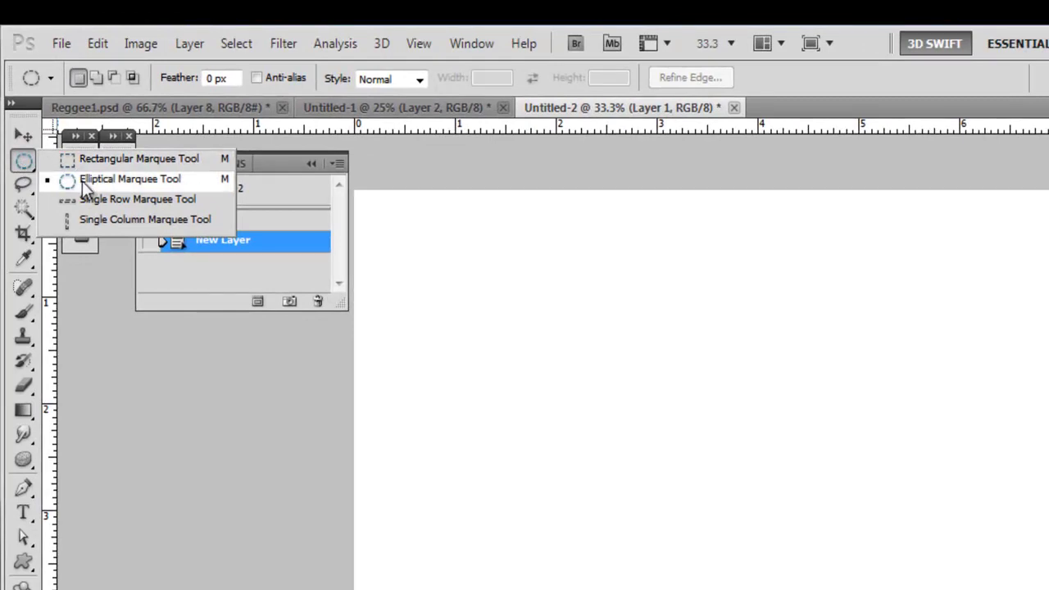
click(86, 183)
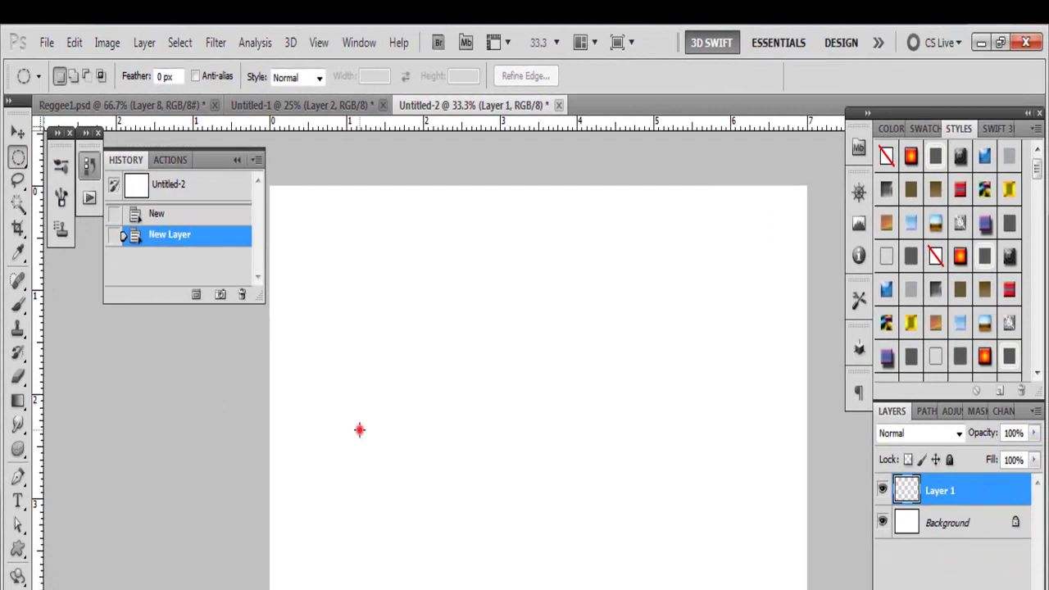
drag(359, 430, 498, 447)
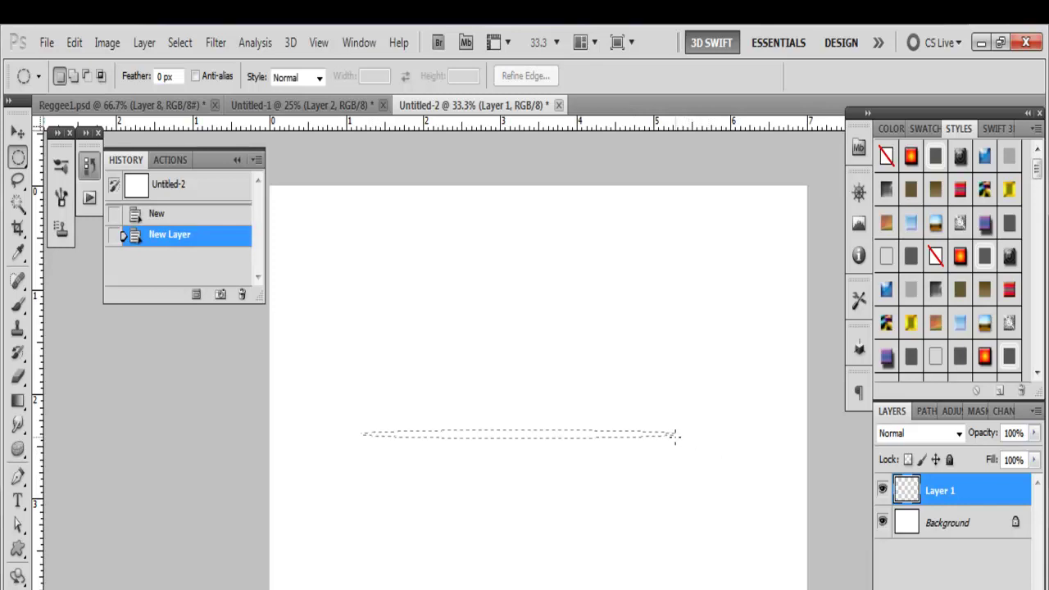
drag(676, 435, 676, 434)
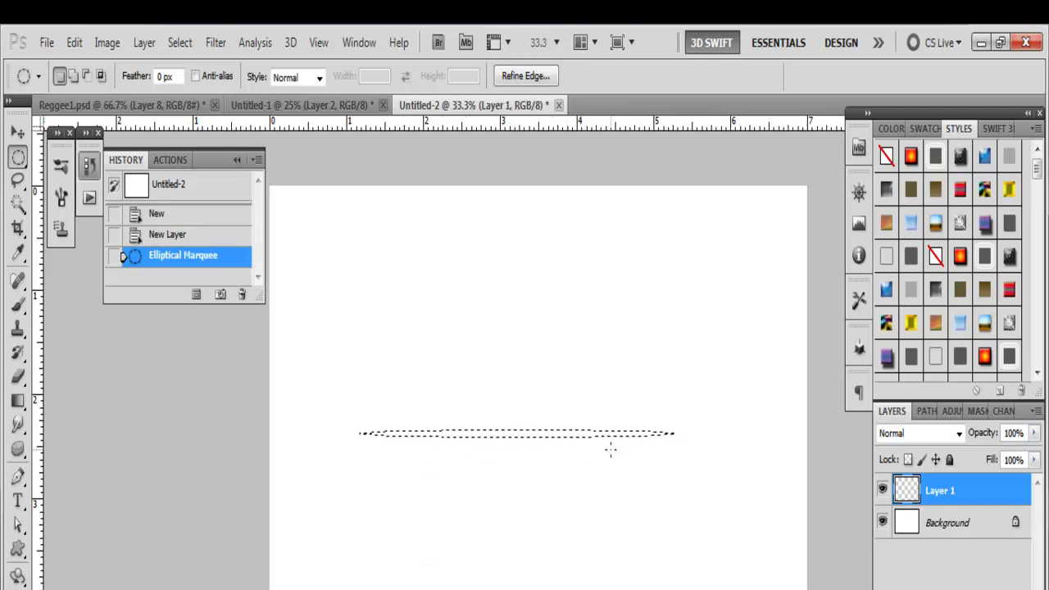
click(18, 401)
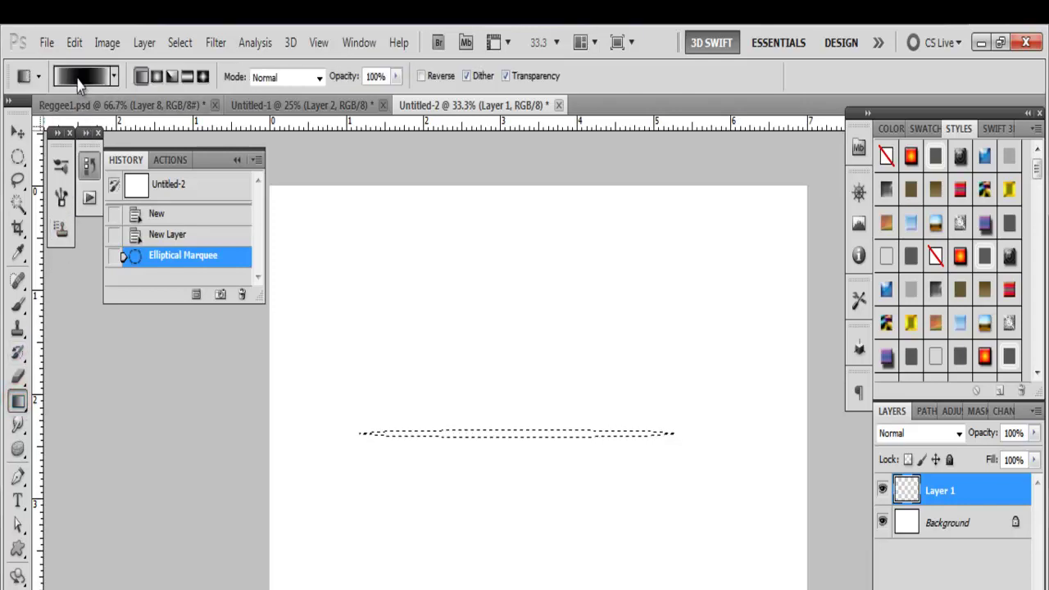
Fill the thin ellipse with a black-to-white gradient, darkest in the centre
click(75, 76)
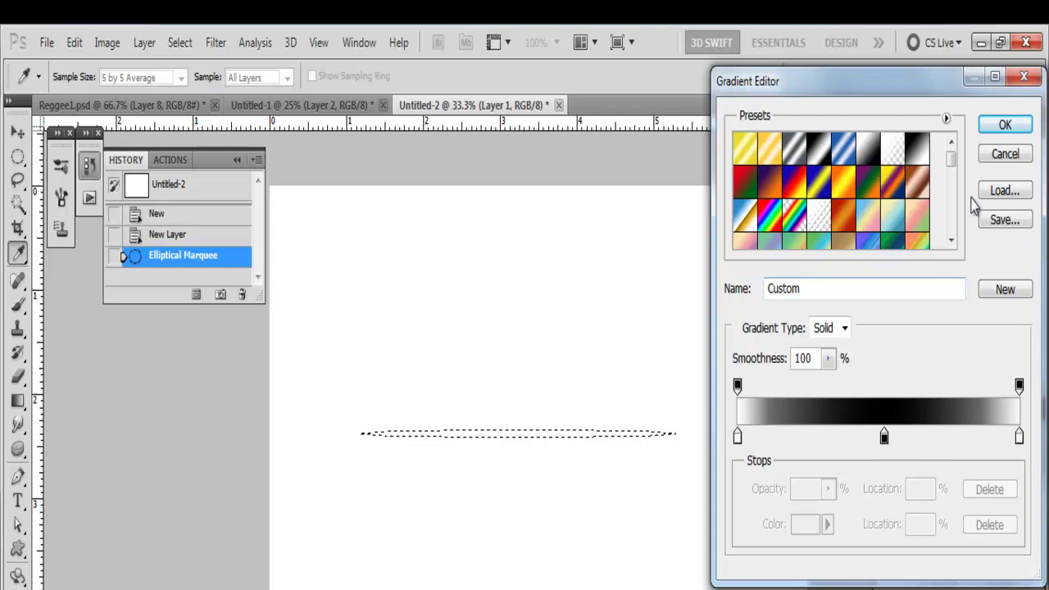
click(1002, 129)
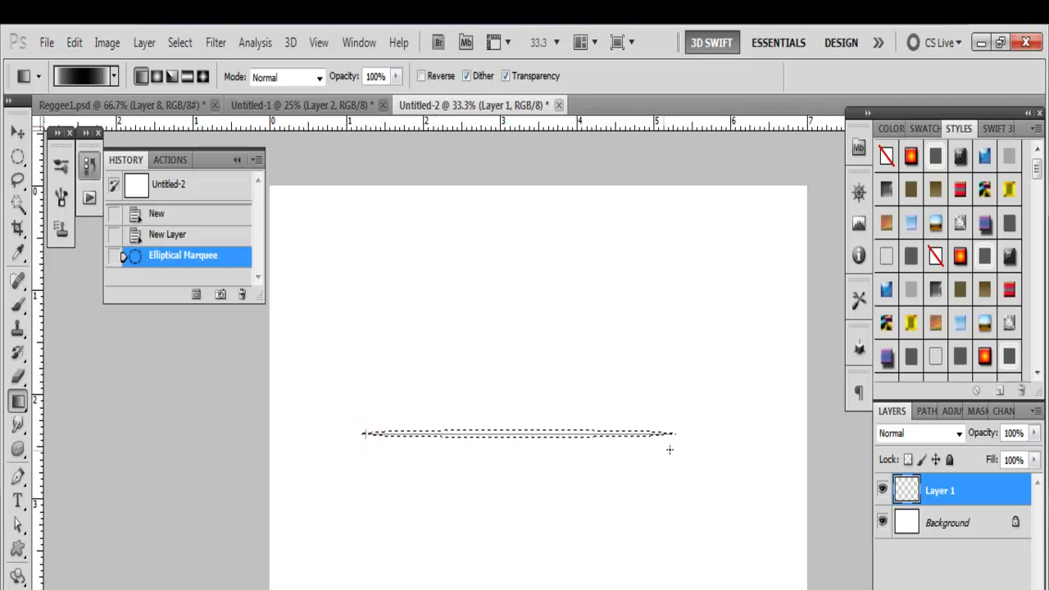
drag(363, 434, 672, 450)
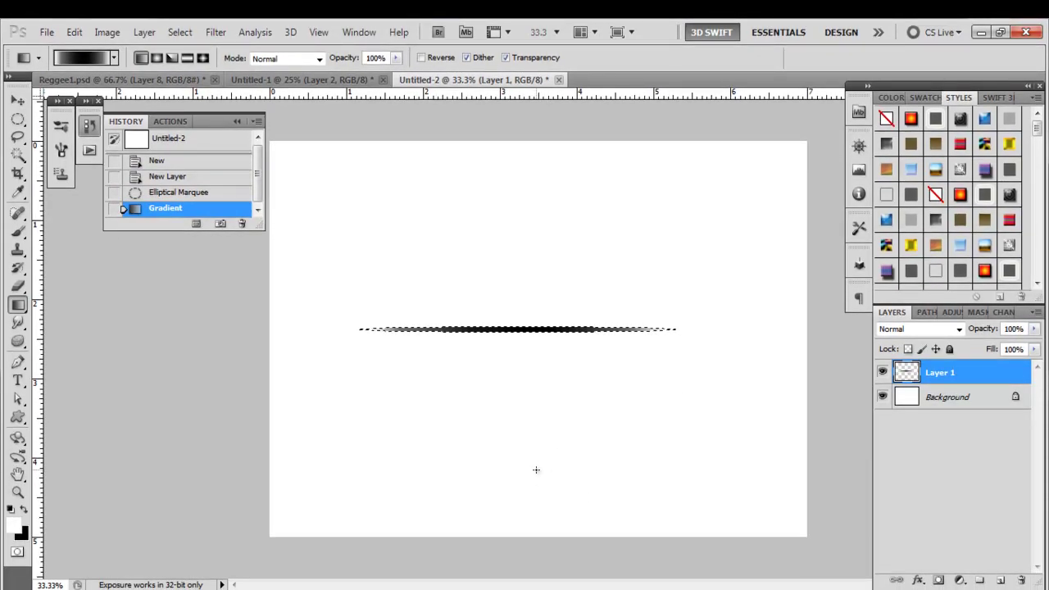
Duplicate the streak to Layer 2 and rotate it 90° clockwise to form a cross
key(ctrl+j)
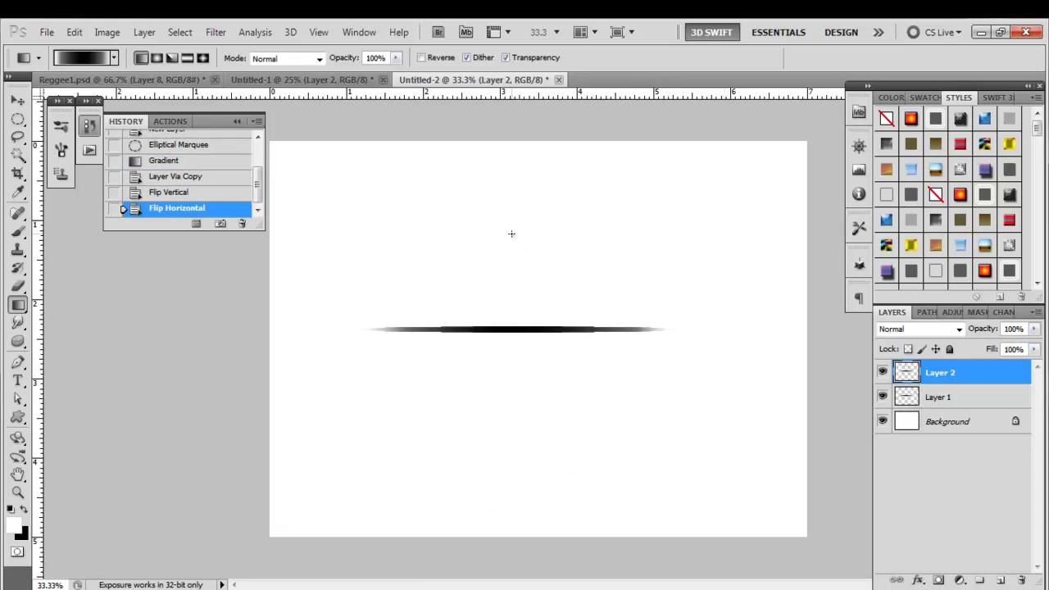
ctrl+click(909, 382)
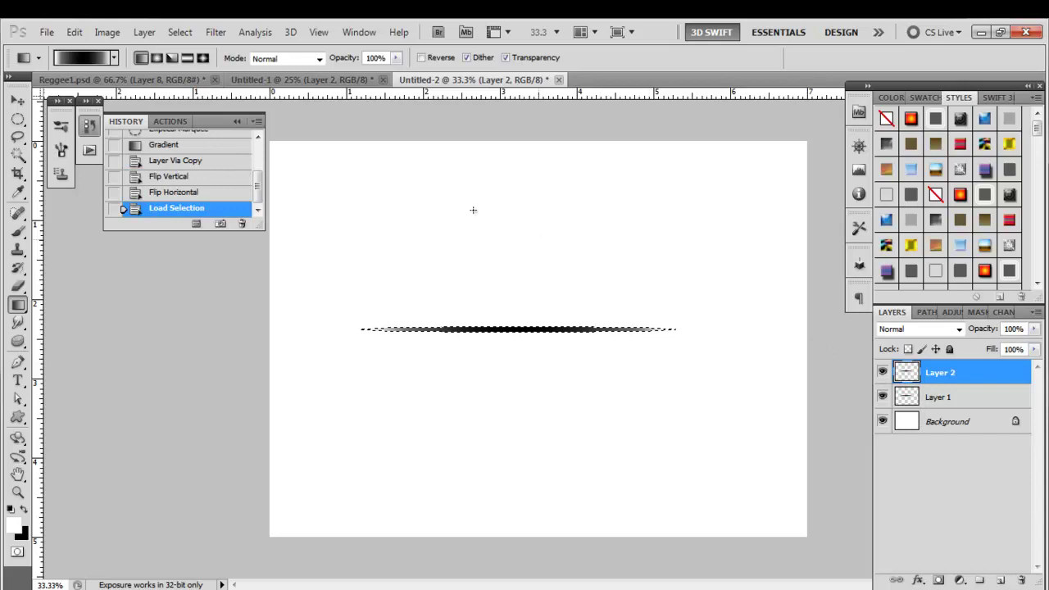
click(74, 33)
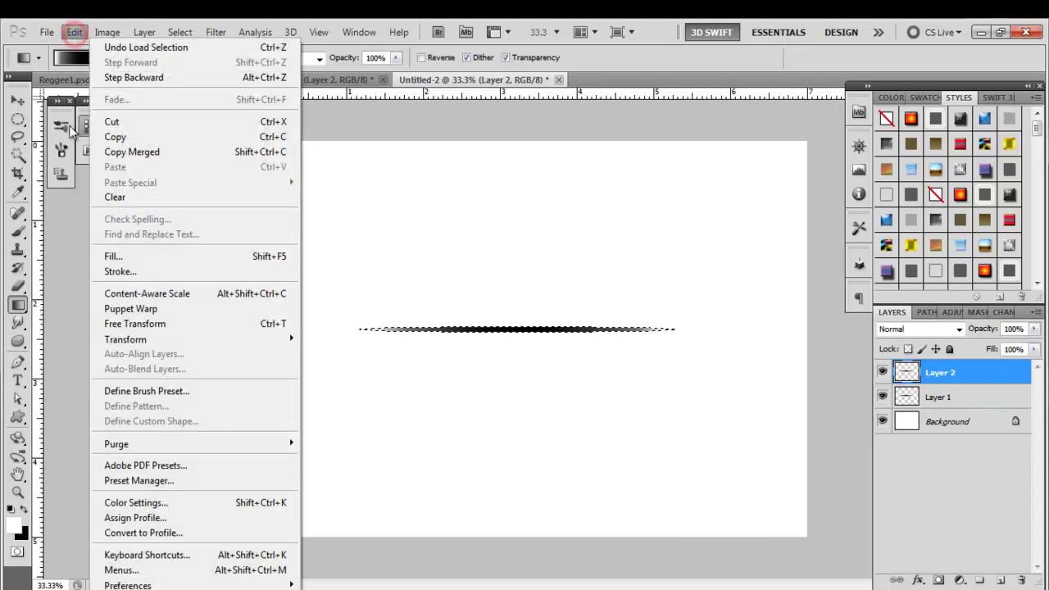
mouse_move(157, 346)
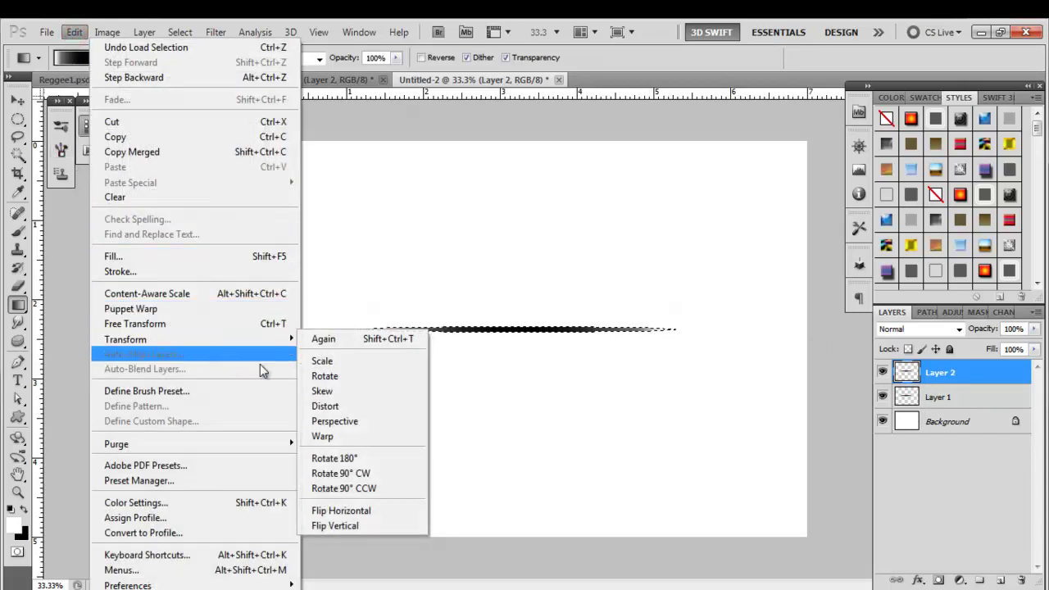
click(380, 477)
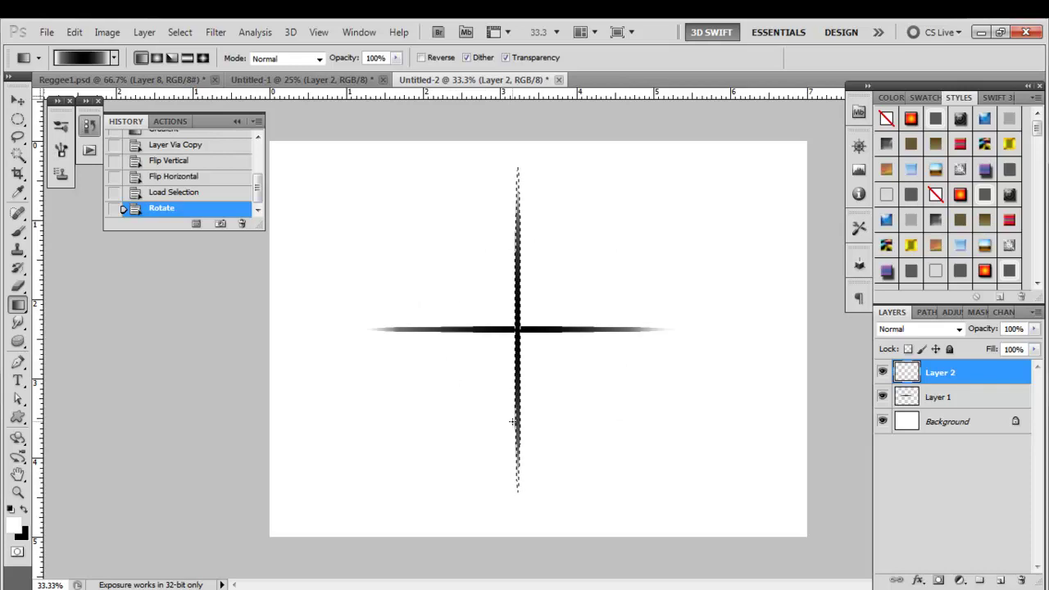
key(ctrl+d)
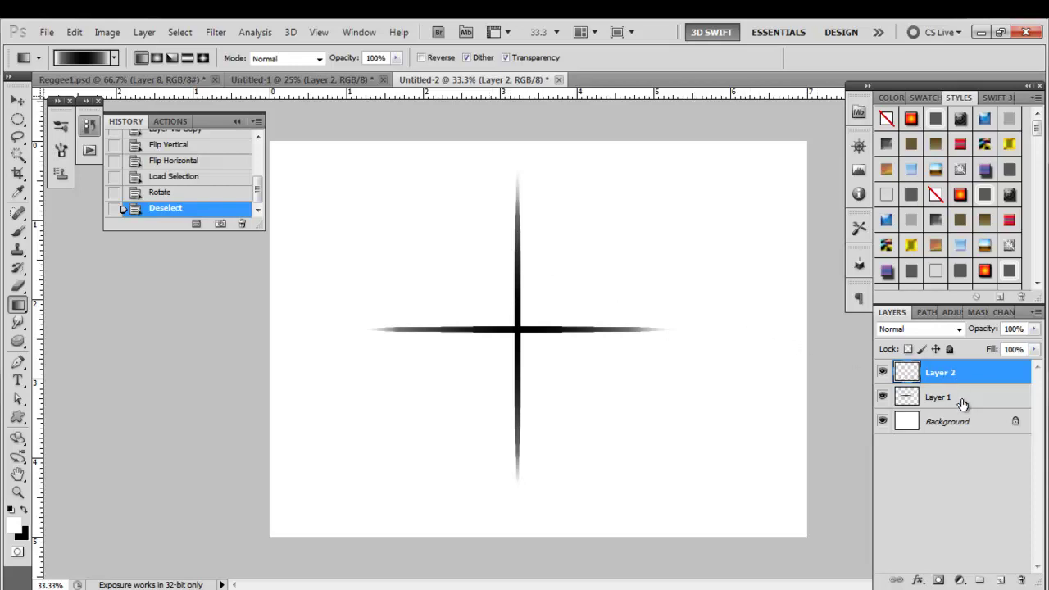
Merge both strokes onto Layer 1, hide the background, and define the brush 'my star'
key(ctrl+e)
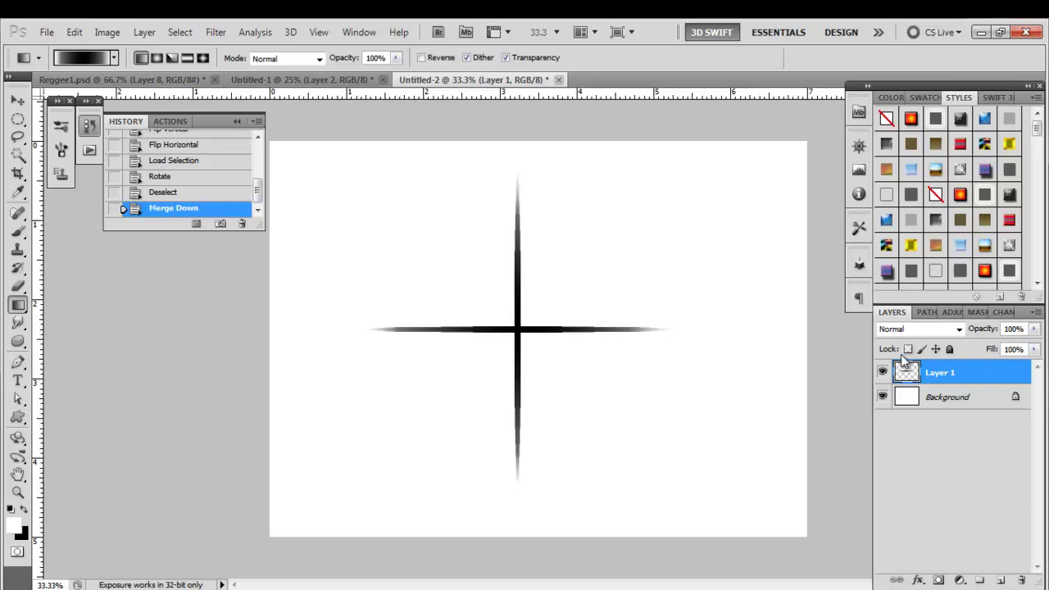
click(882, 398)
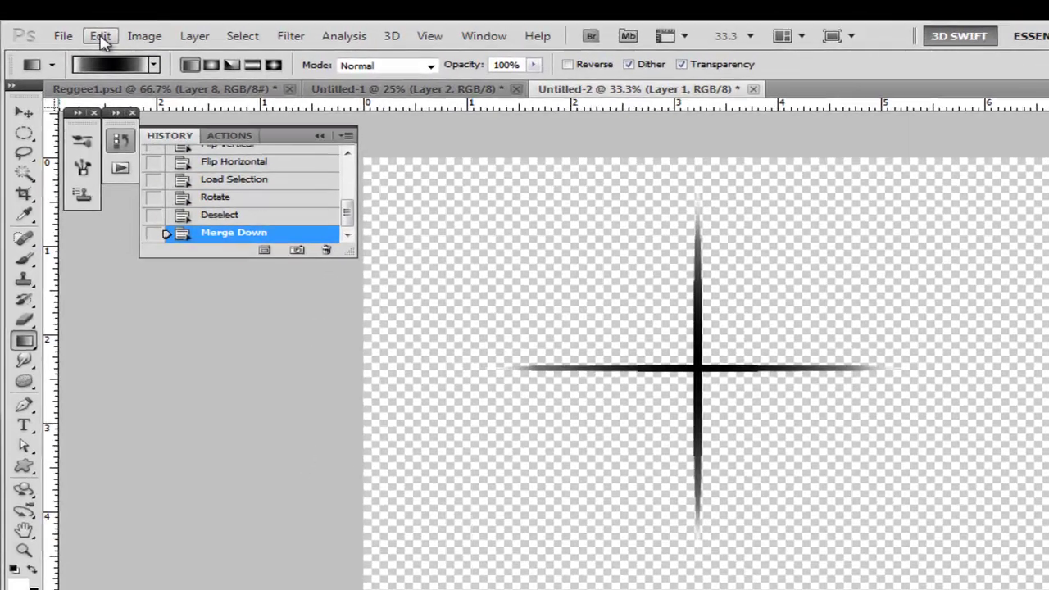
click(70, 33)
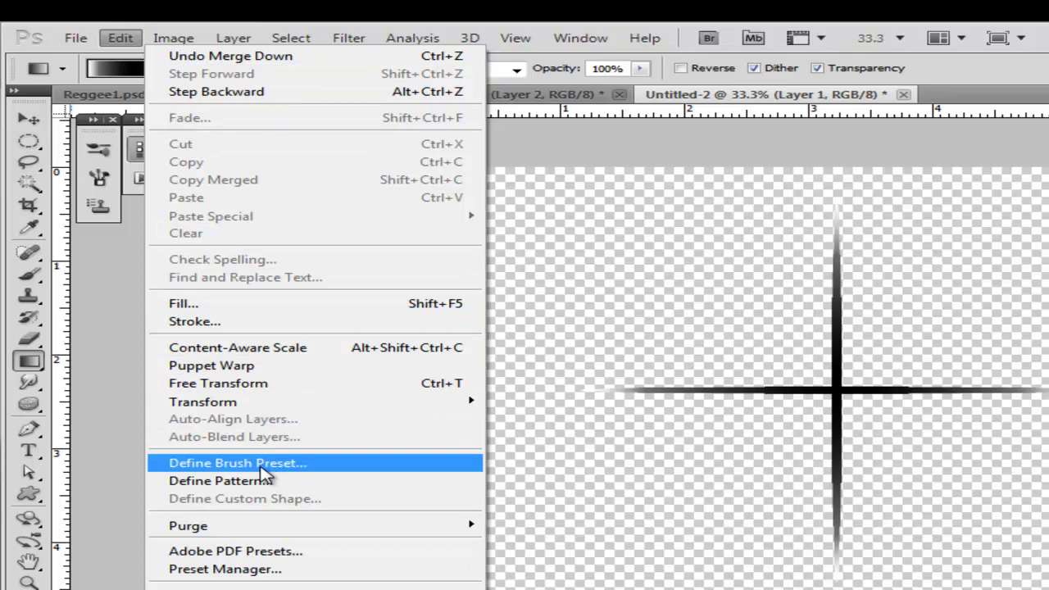
click(261, 466)
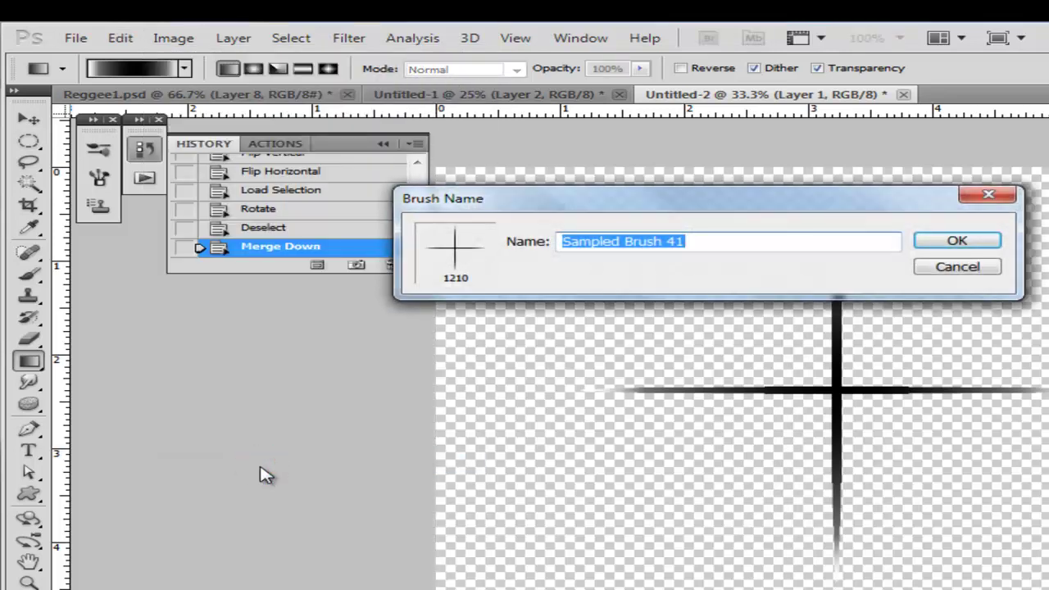
text(my star)
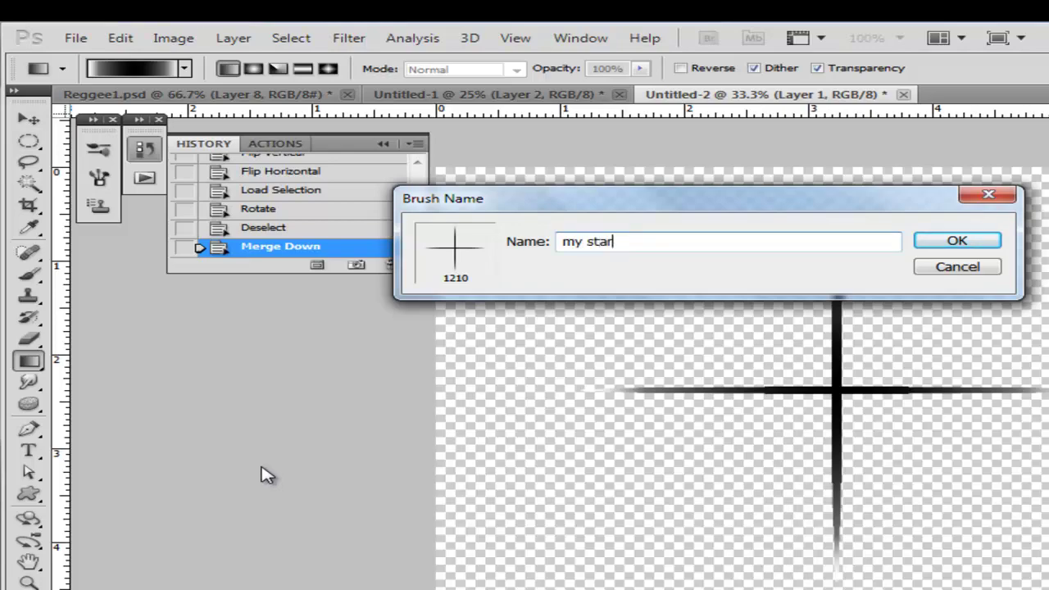
click(984, 242)
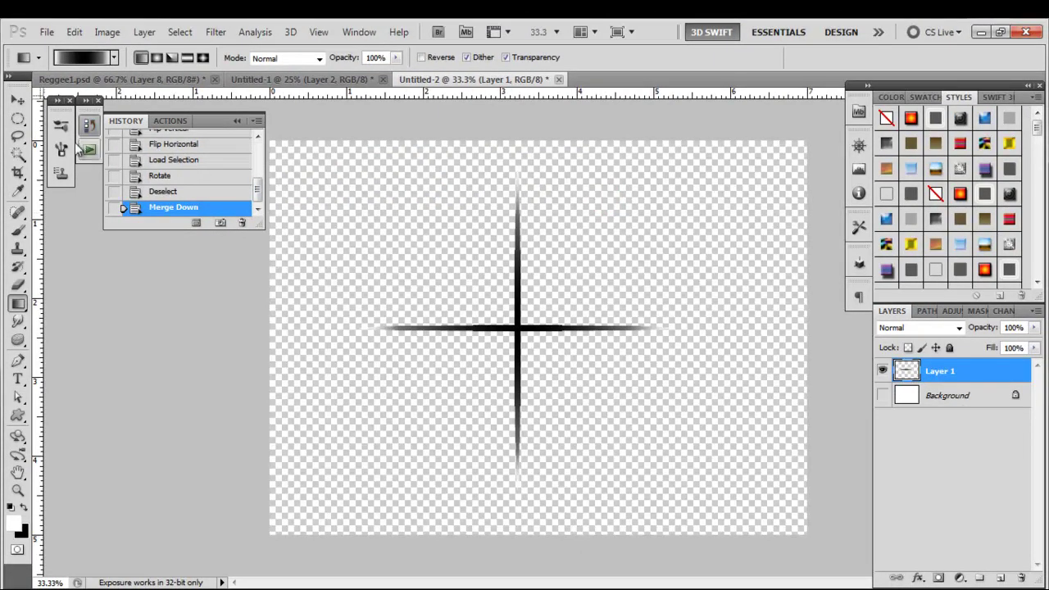
Select the Brush tool with the new 1210 star preset at 75 px size
click(18, 233)
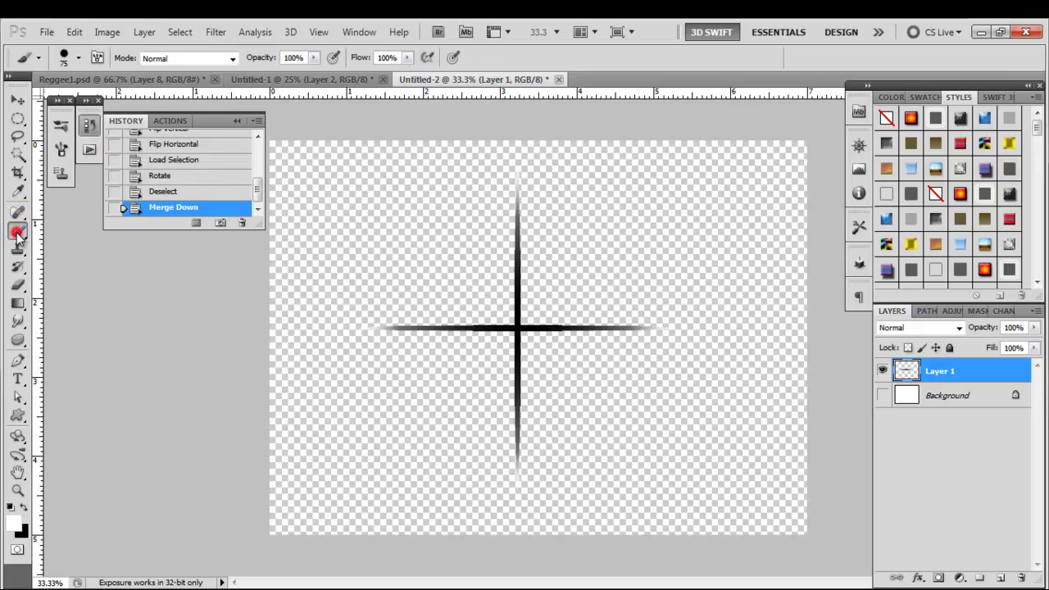
click(65, 56)
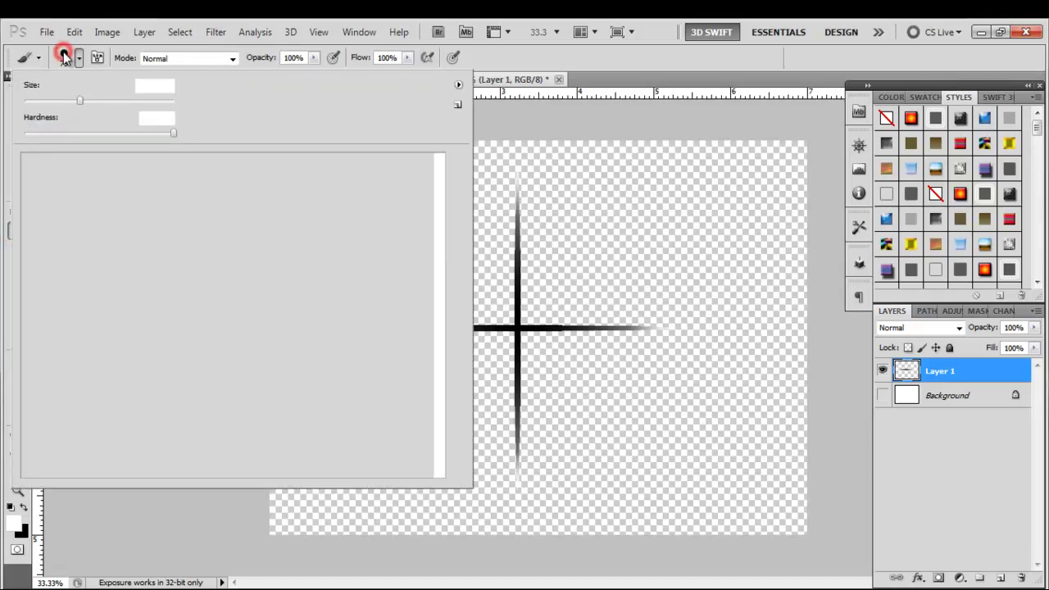
drag(435, 191, 431, 379)
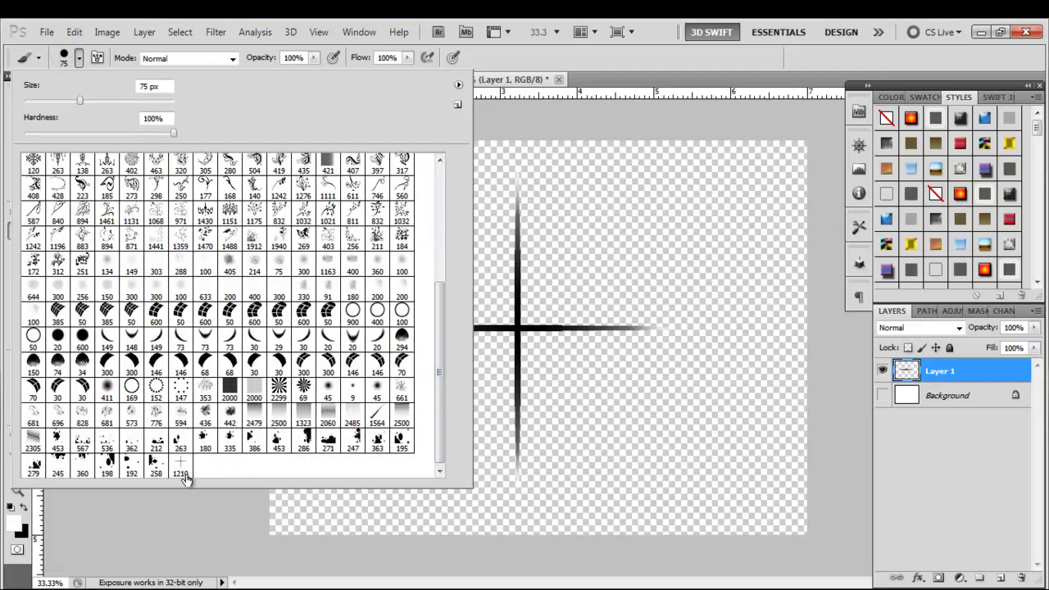
click(182, 467)
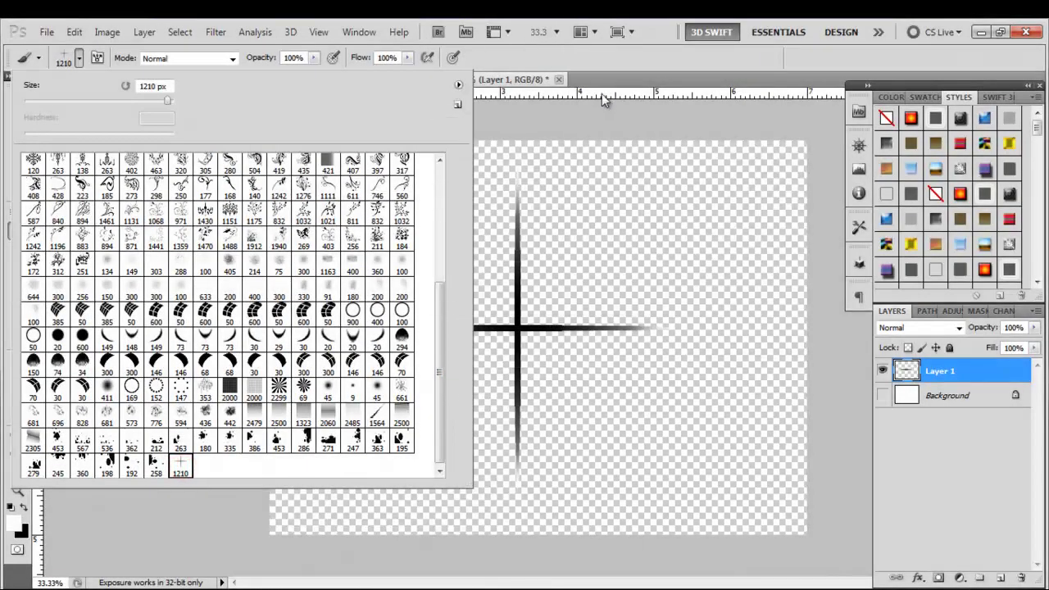
click(620, 77)
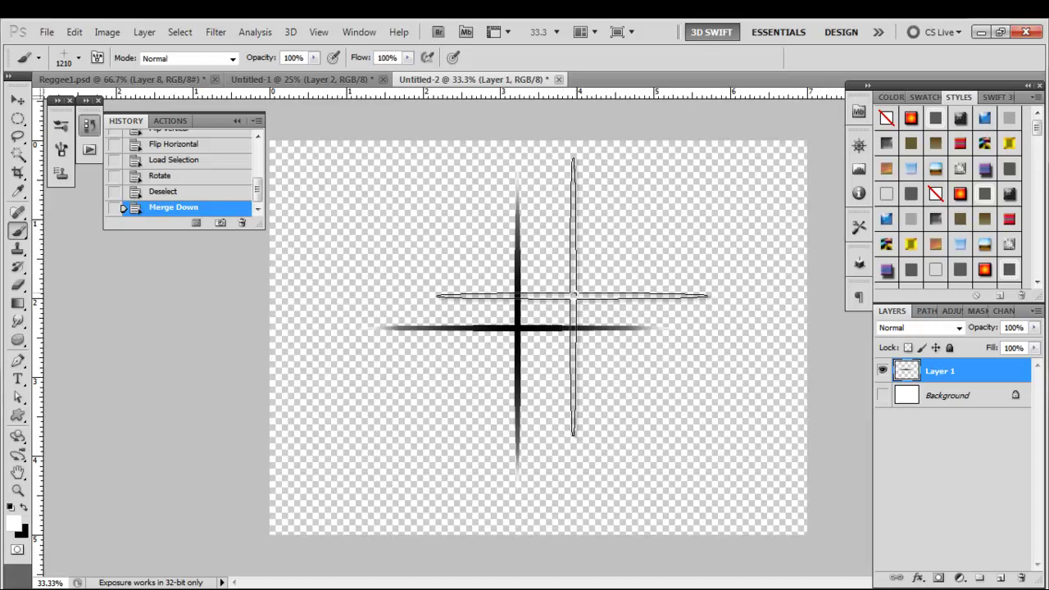
click(64, 56)
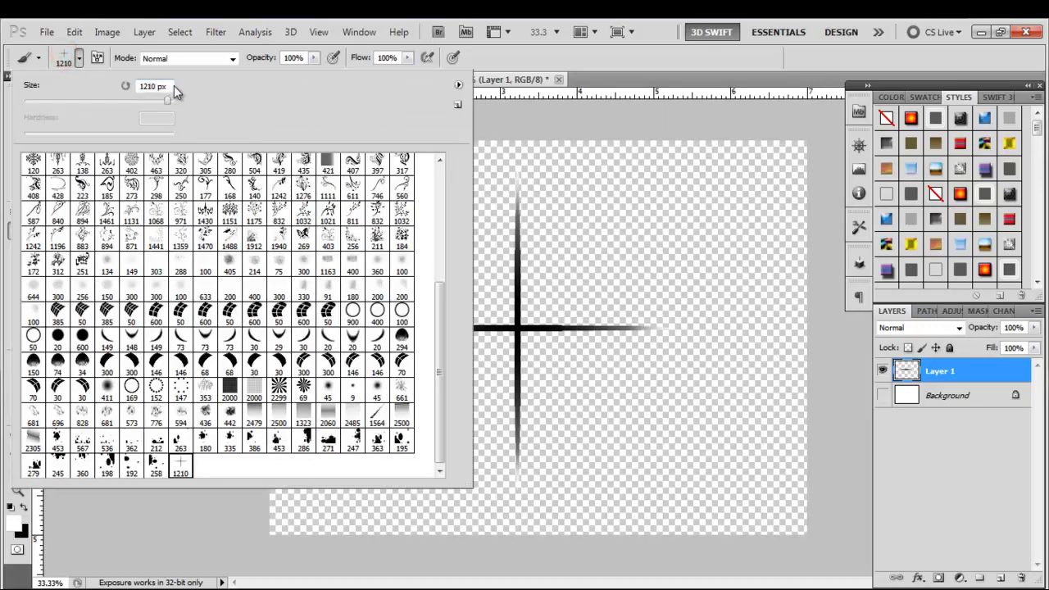
click(168, 87)
text(75)
key(Return)
click(694, 75)
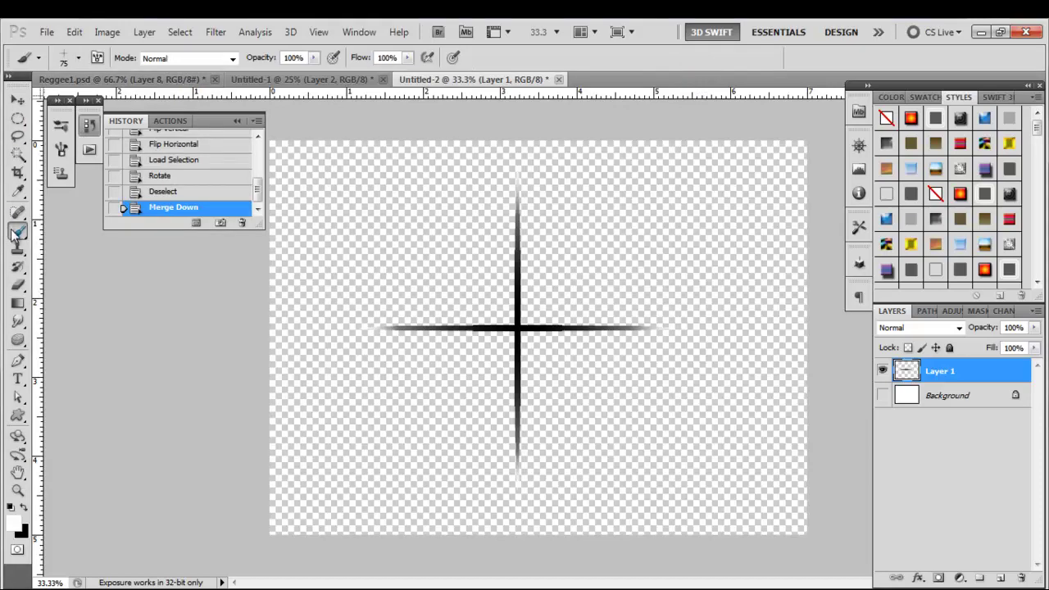
On the party flyer, hide Layer 8, add a new layer and stamp two test sparkles
click(120, 81)
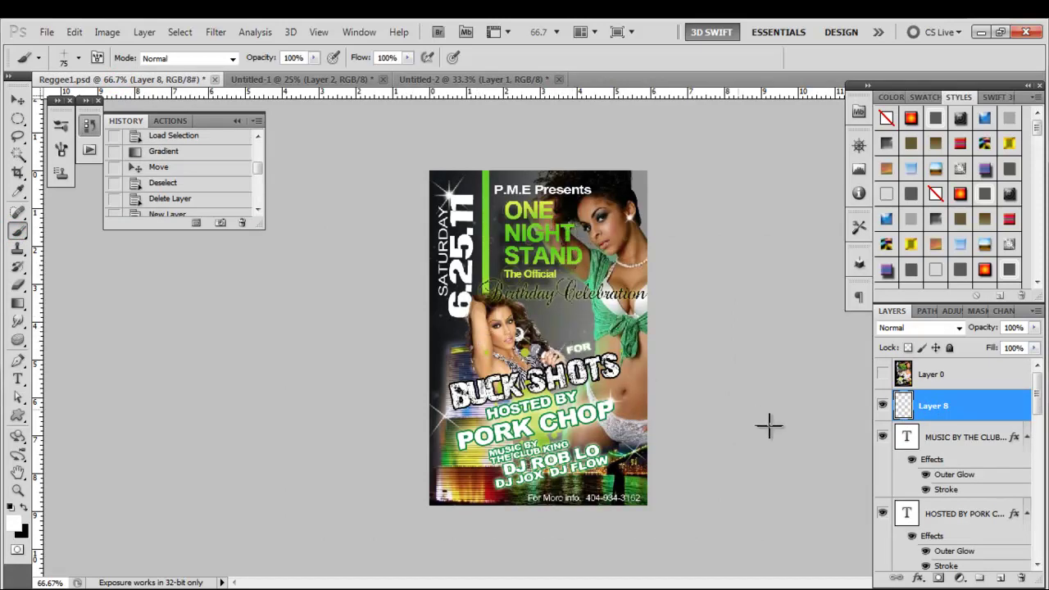
click(883, 407)
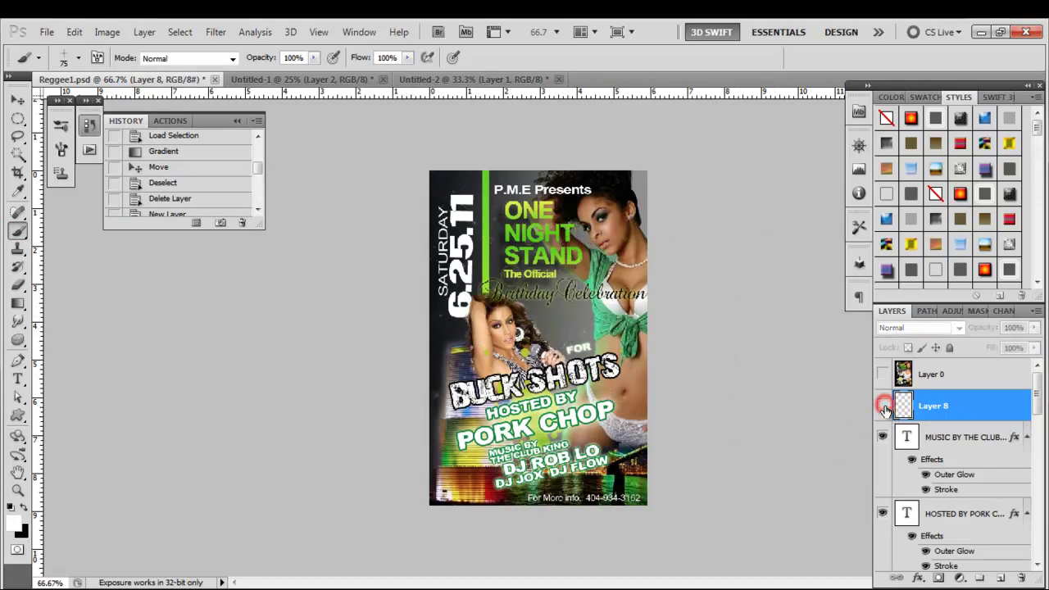
click(1001, 579)
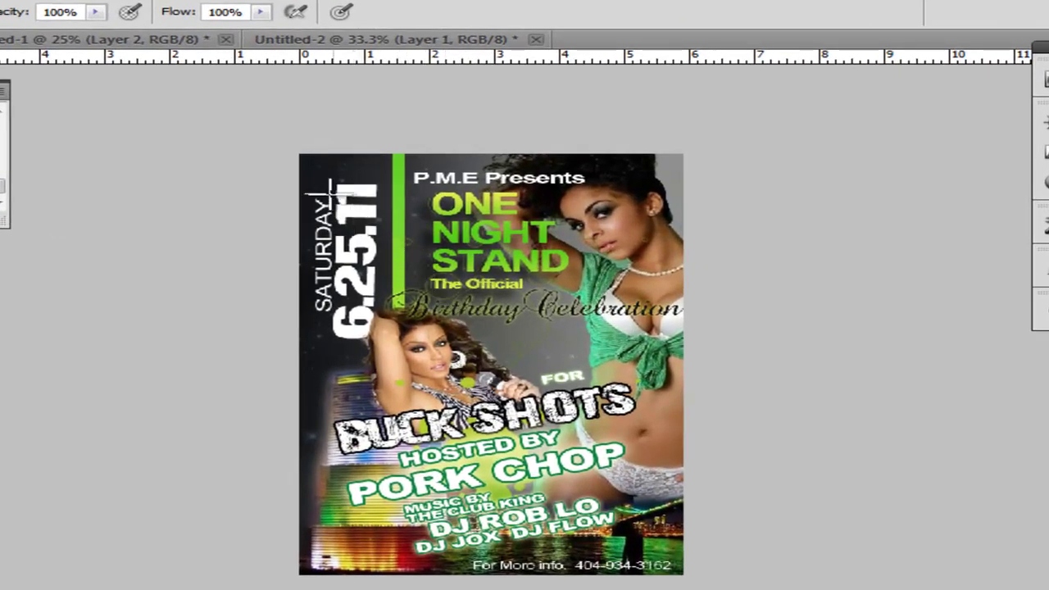
click(337, 176)
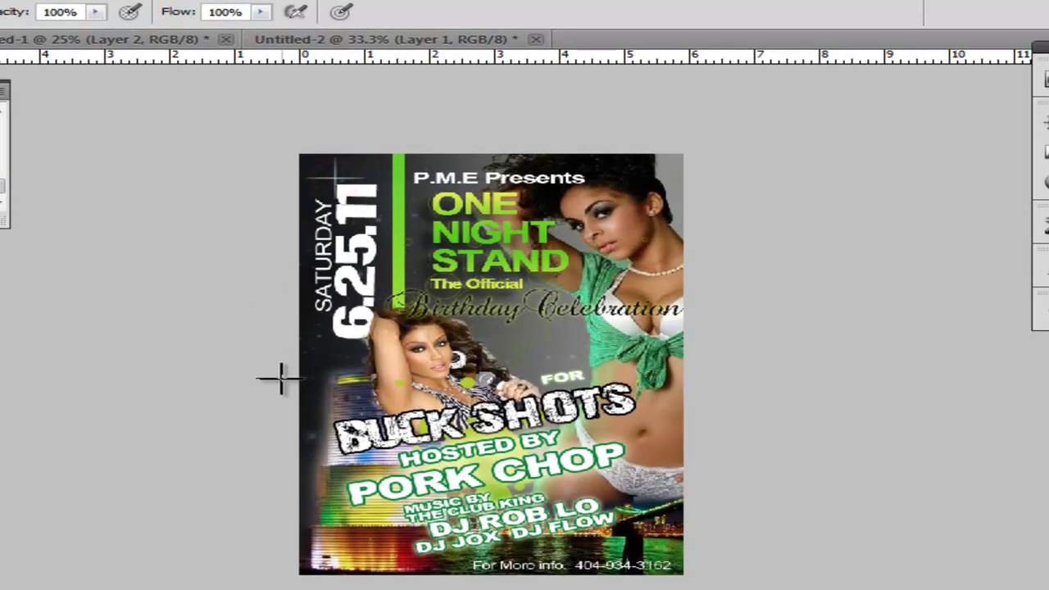
click(316, 378)
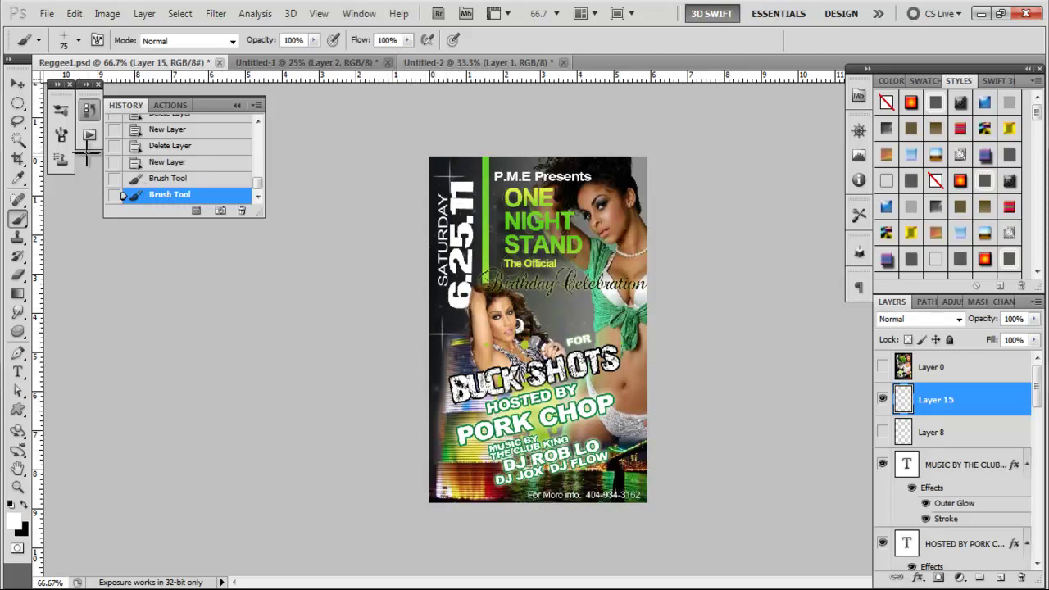
click(62, 136)
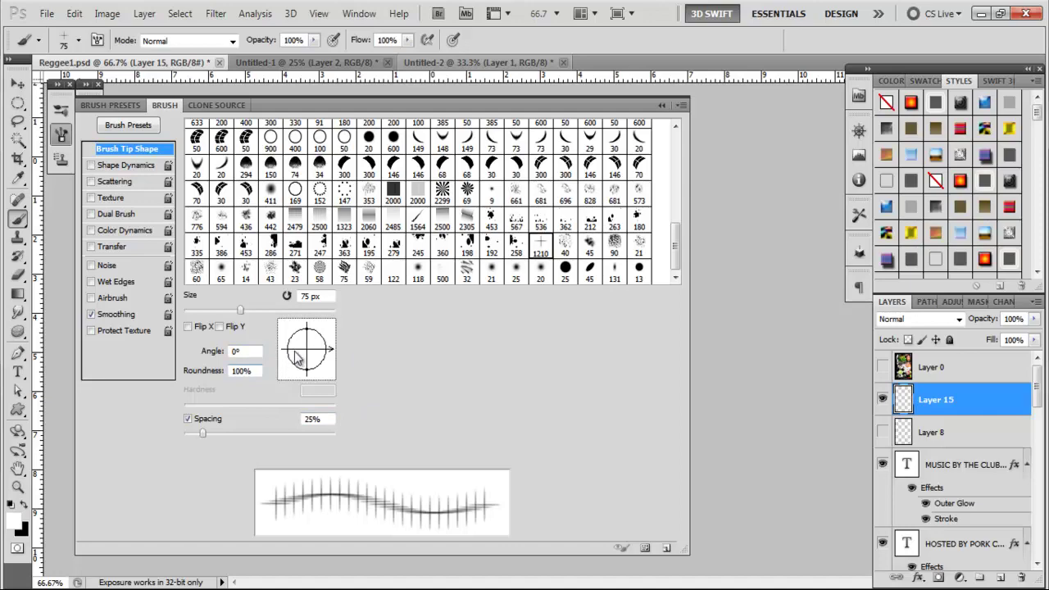
Set the star brush tip angle to 45° with Flip X and Flip Y left unchecked
click(253, 352)
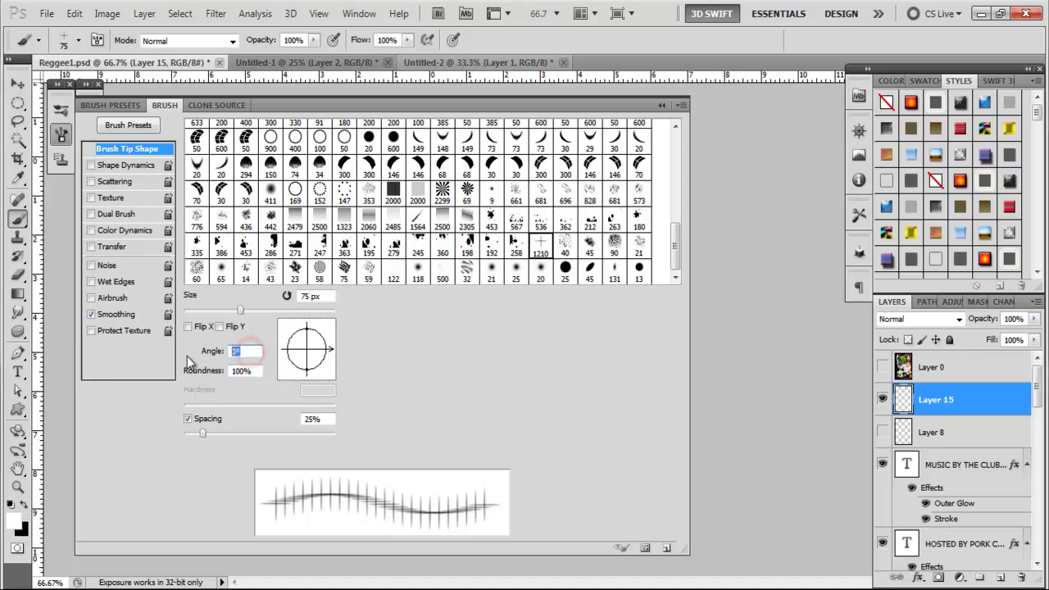
text(45)
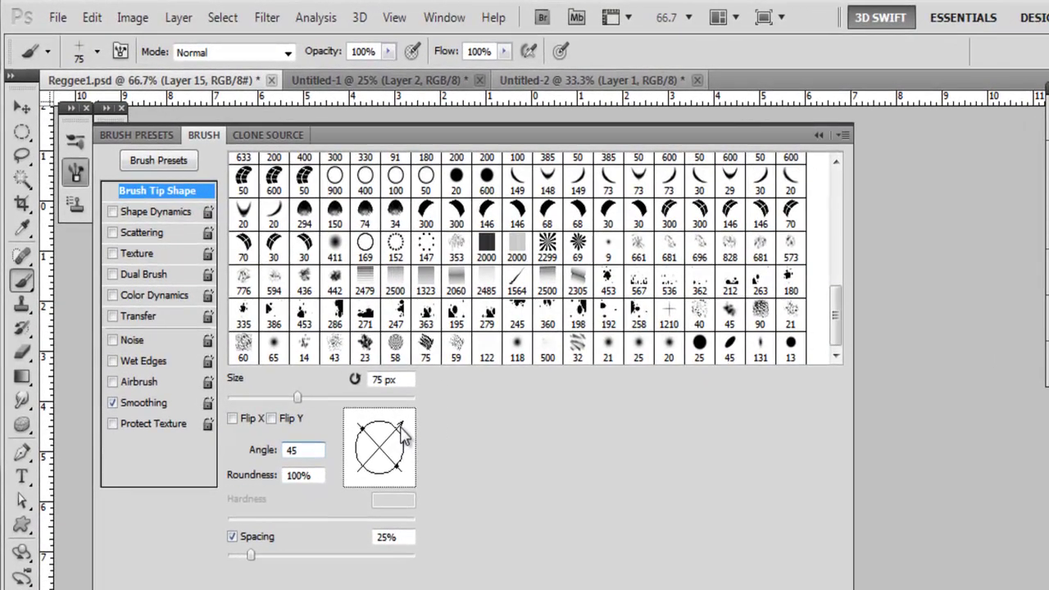
mouse_move(401, 435)
mouse_down()
mouse_move(410, 468)
mouse_move(398, 492)
mouse_move(359, 476)
mouse_up()
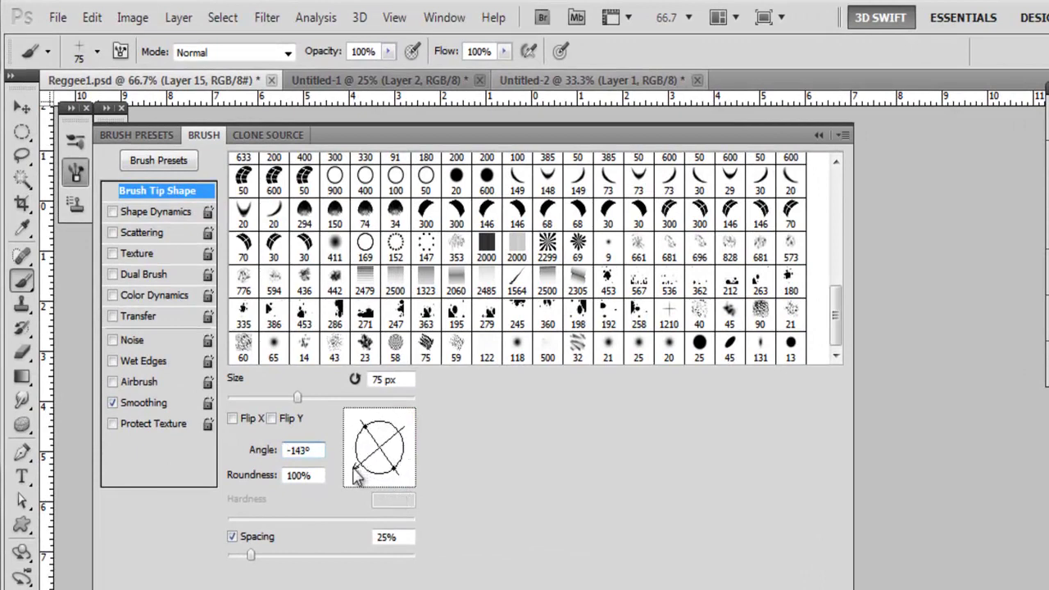
click(403, 430)
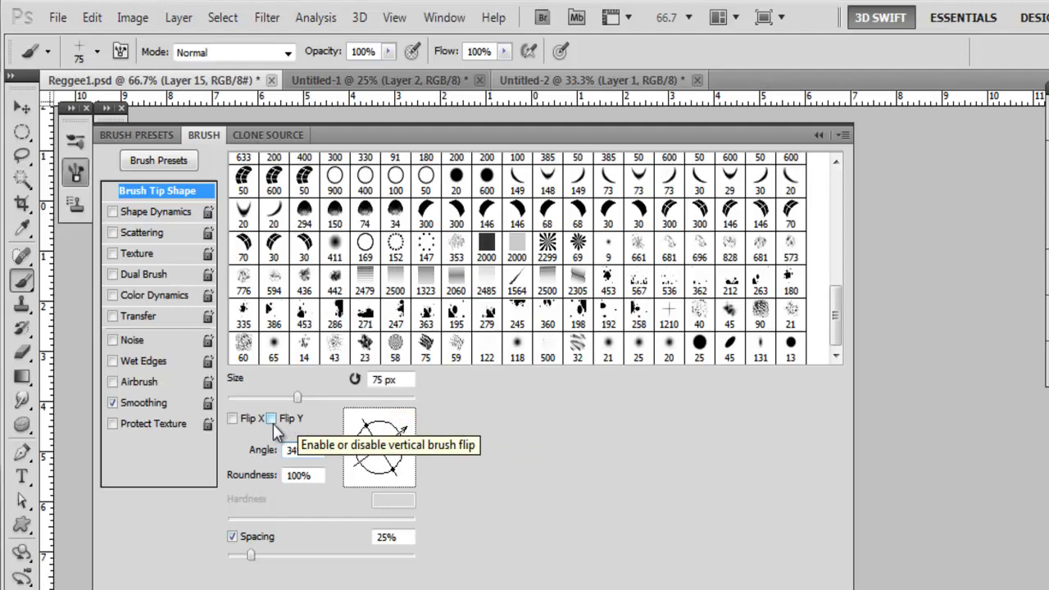
click(271, 419)
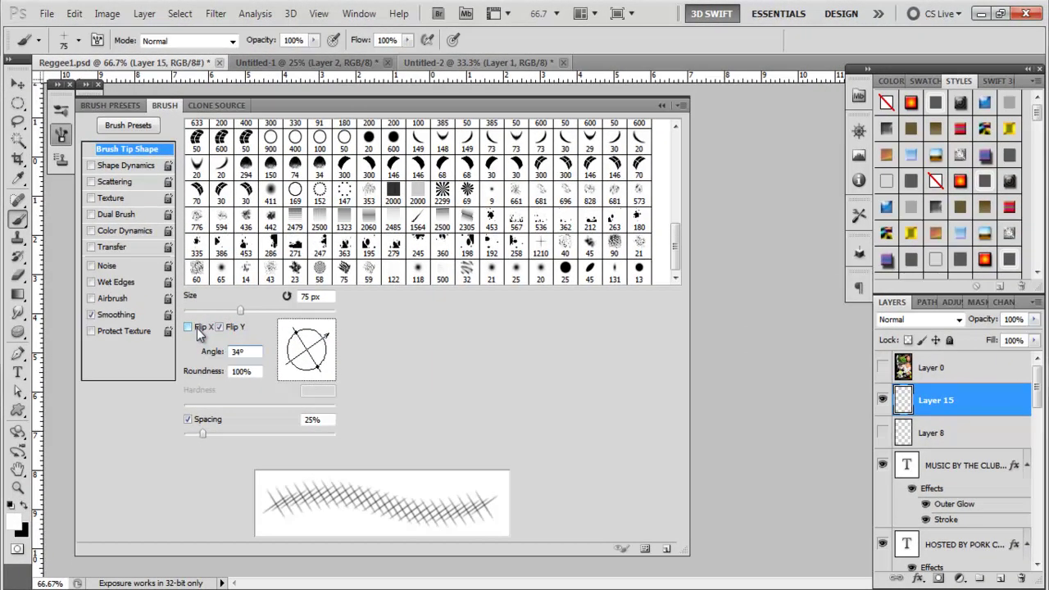
click(190, 328)
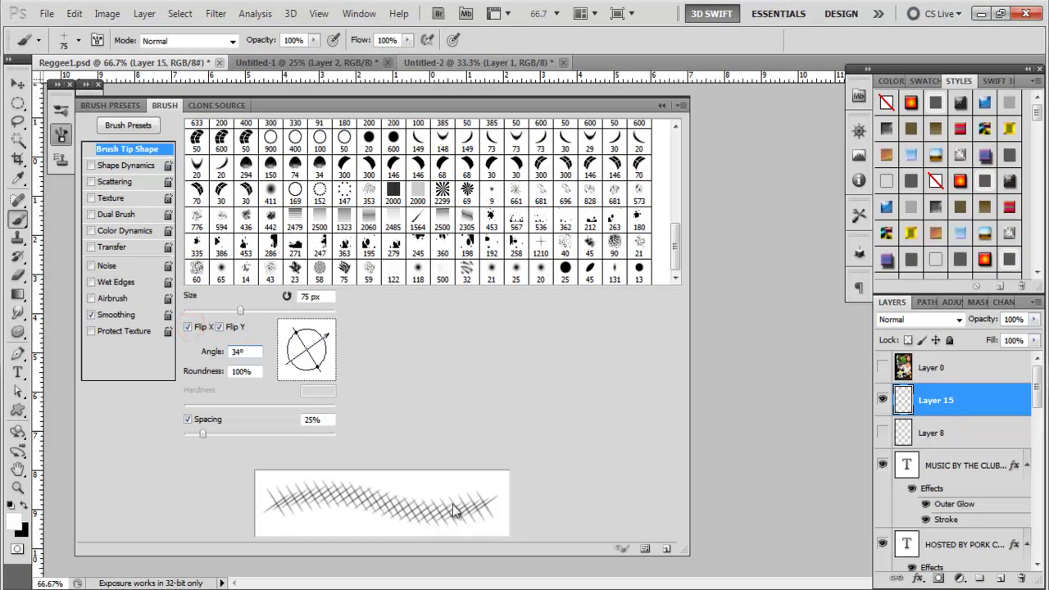
click(188, 327)
click(220, 328)
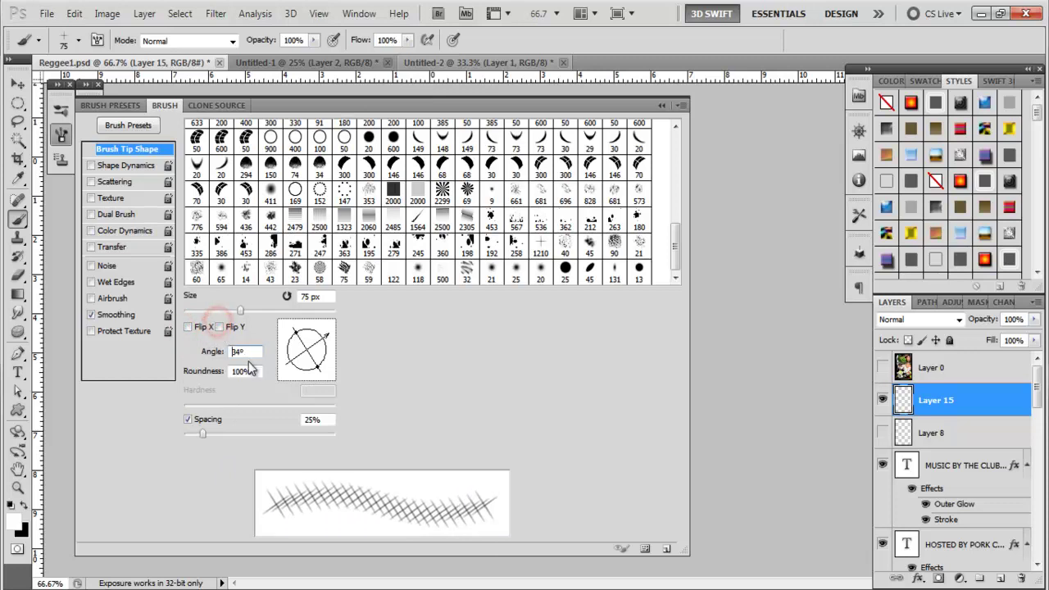
click(248, 351)
text(45)
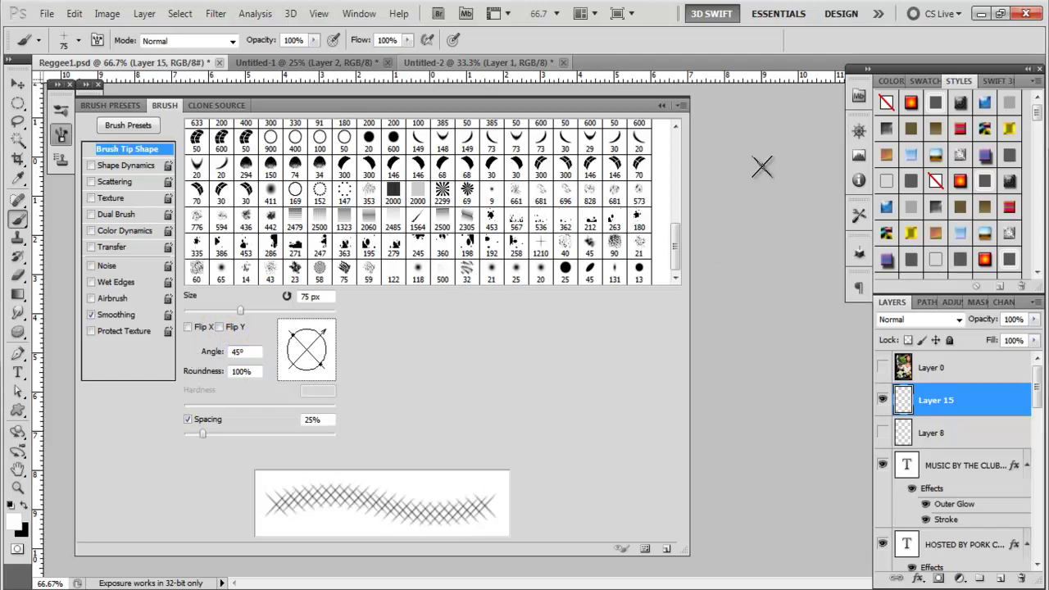
click(719, 64)
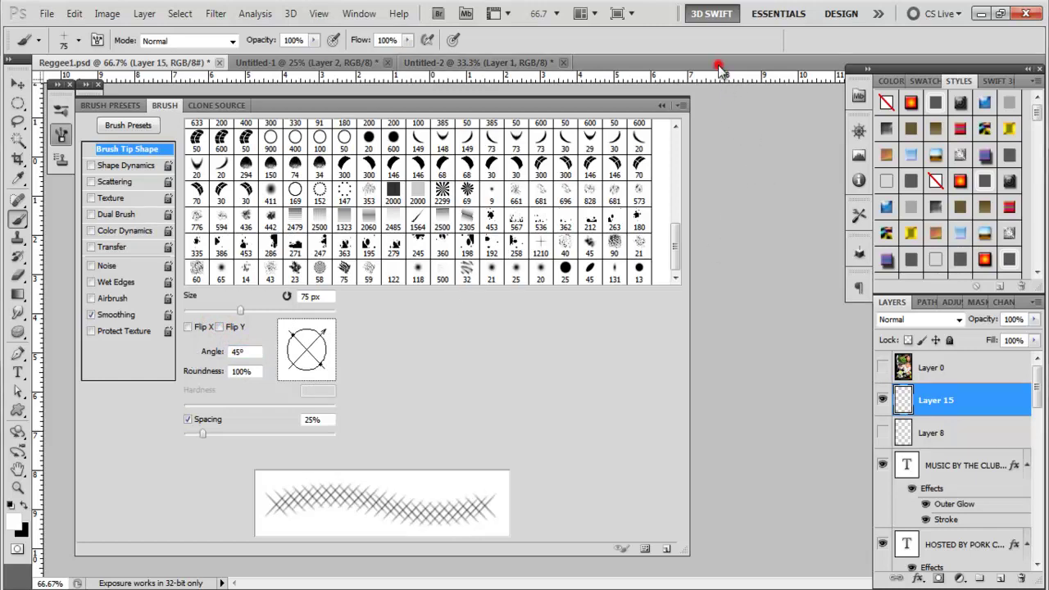
click(662, 105)
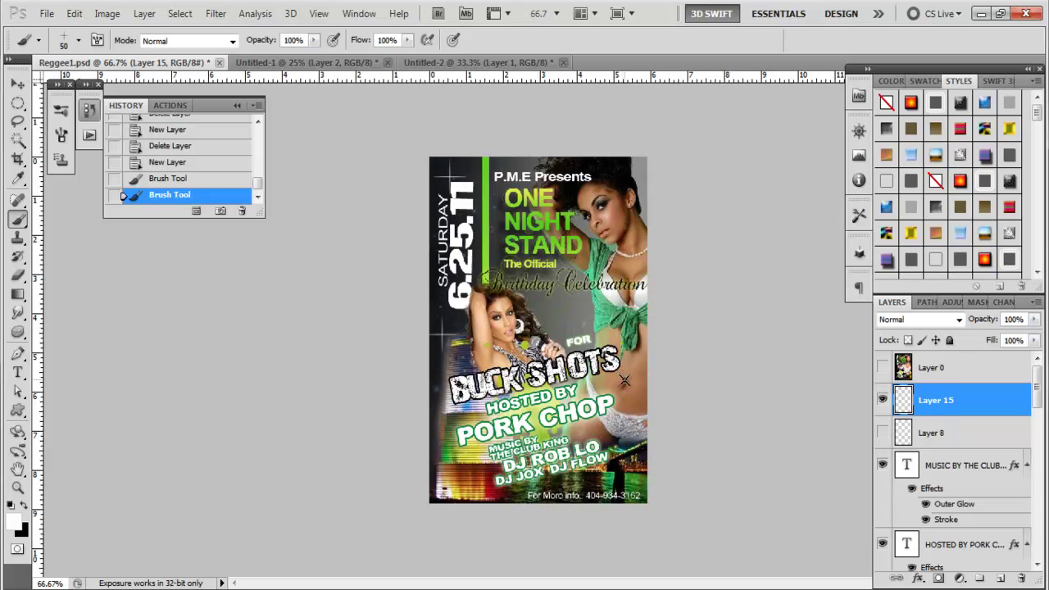
Stamp star sparkles at the flyer's top, centre and right side
click(624, 379)
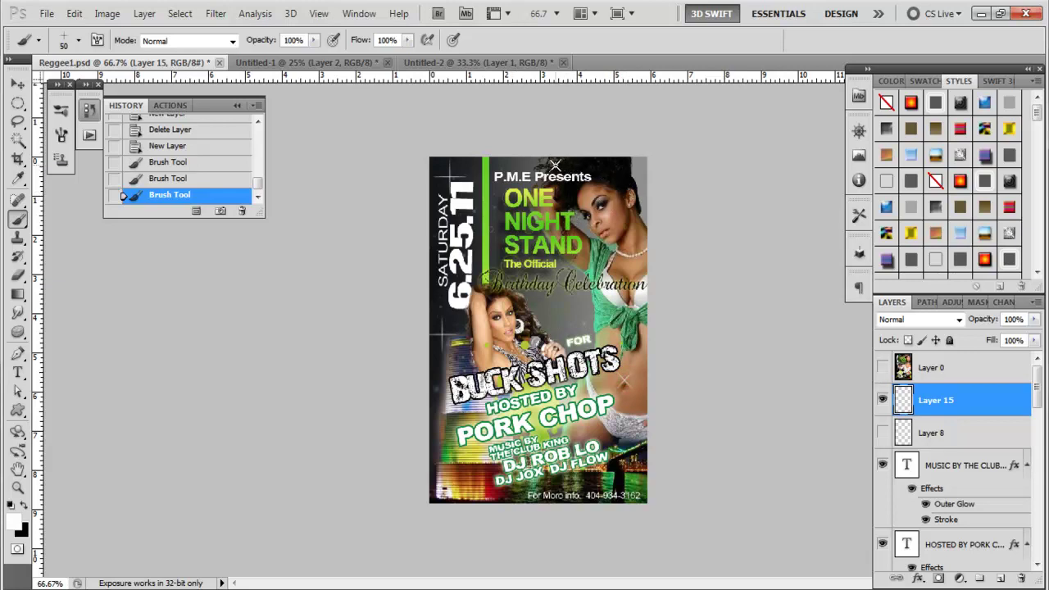
click(548, 165)
click(548, 165)
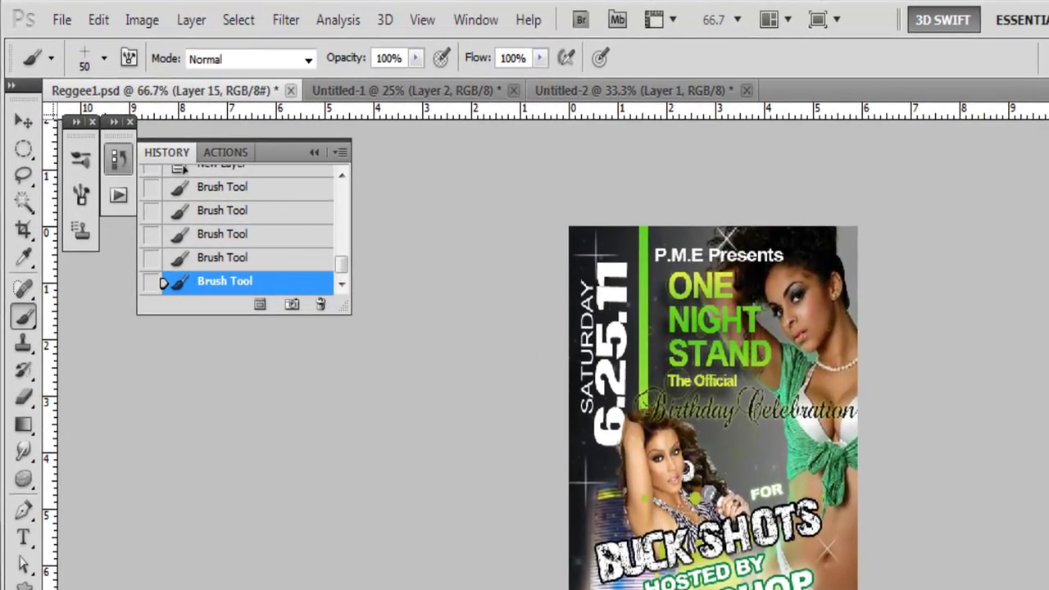
click(595, 259)
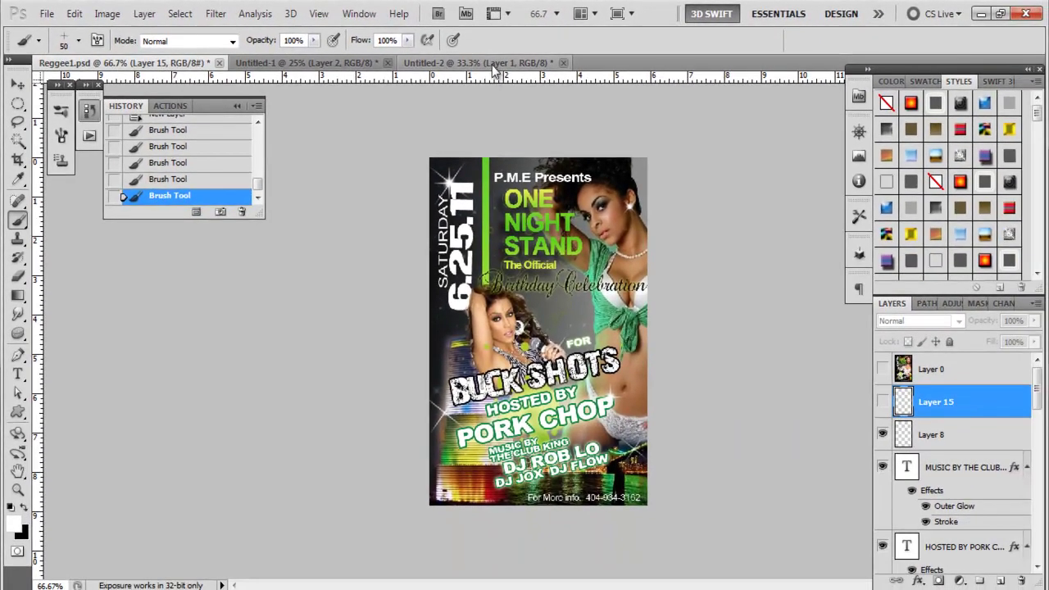
In Untitled-2, add an empty Layer 2 and duplicate Layer 1 as Layer 1 copy
click(545, 74)
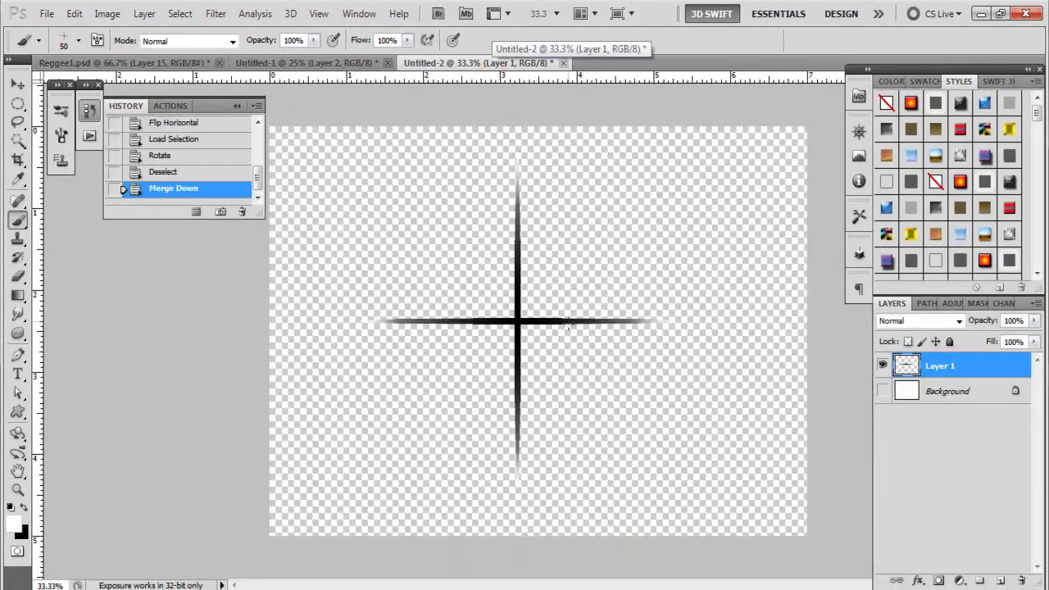
click(1001, 580)
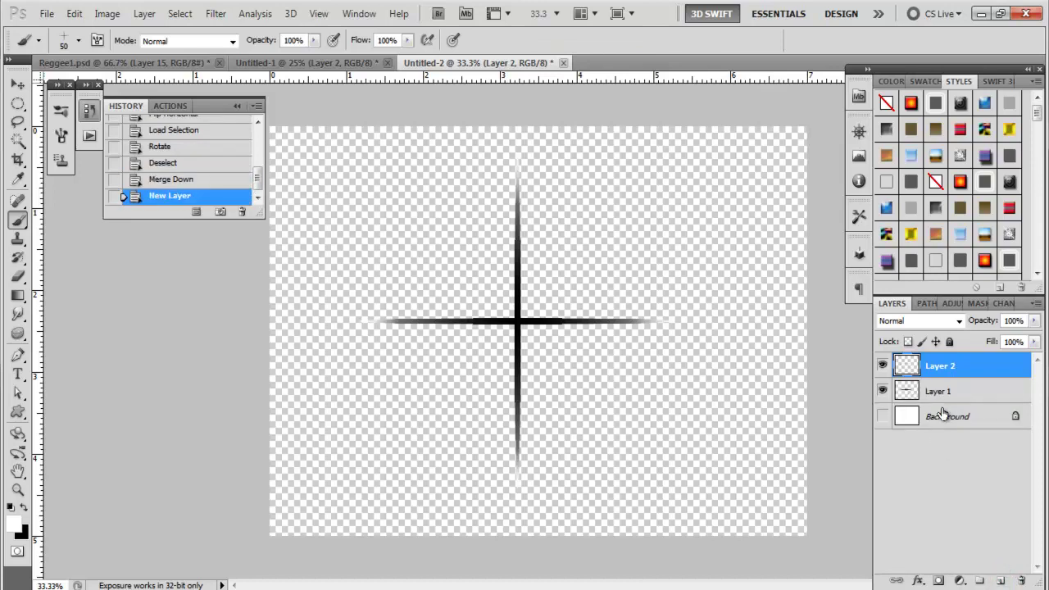
click(968, 396)
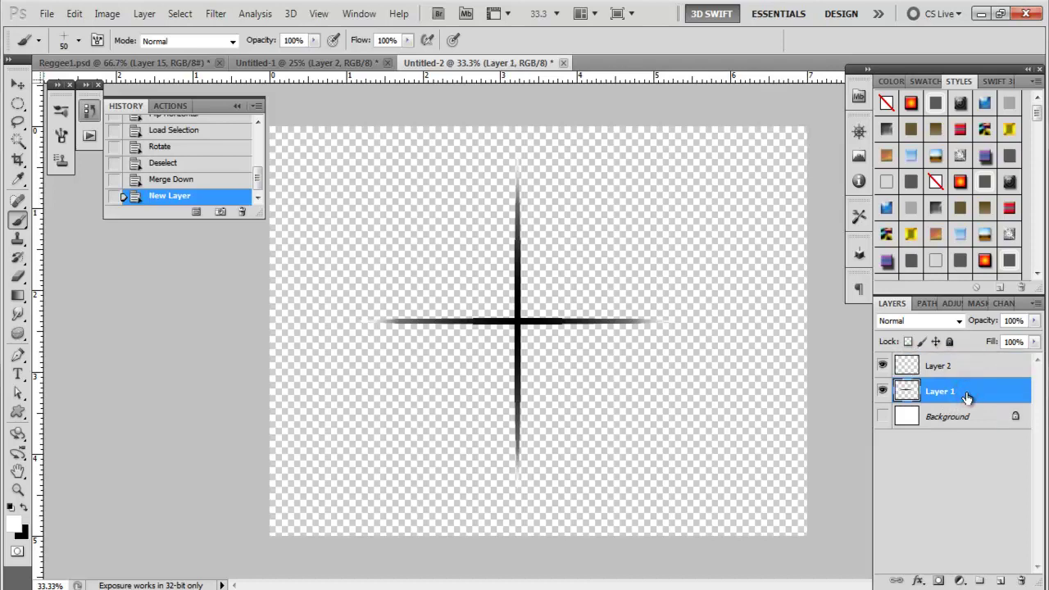
key(ctrl+j)
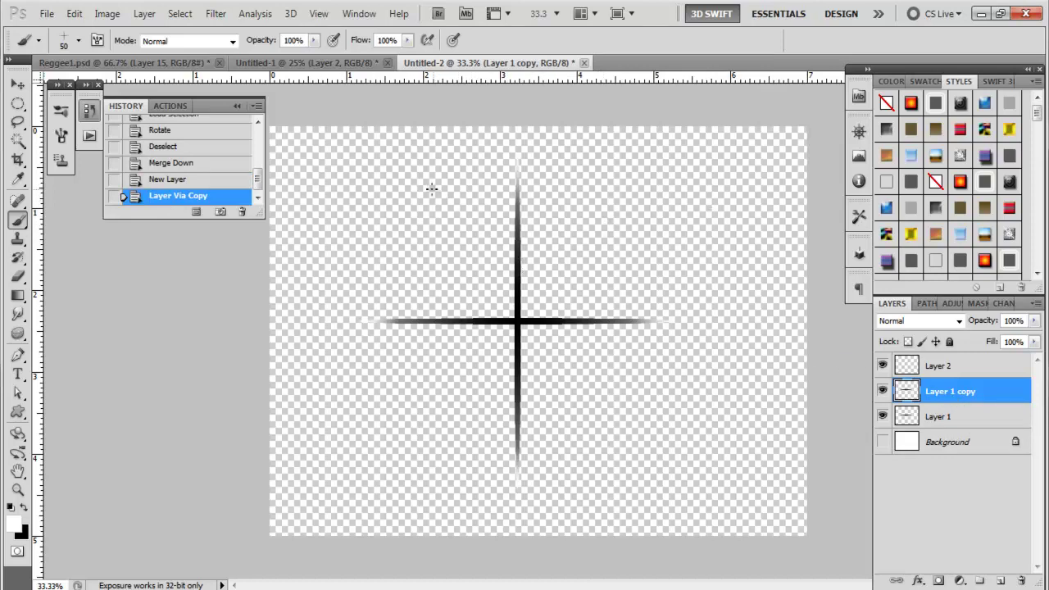
Rotate Layer 1 copy by 45° and commit it to form an eight-pointed star
click(73, 14)
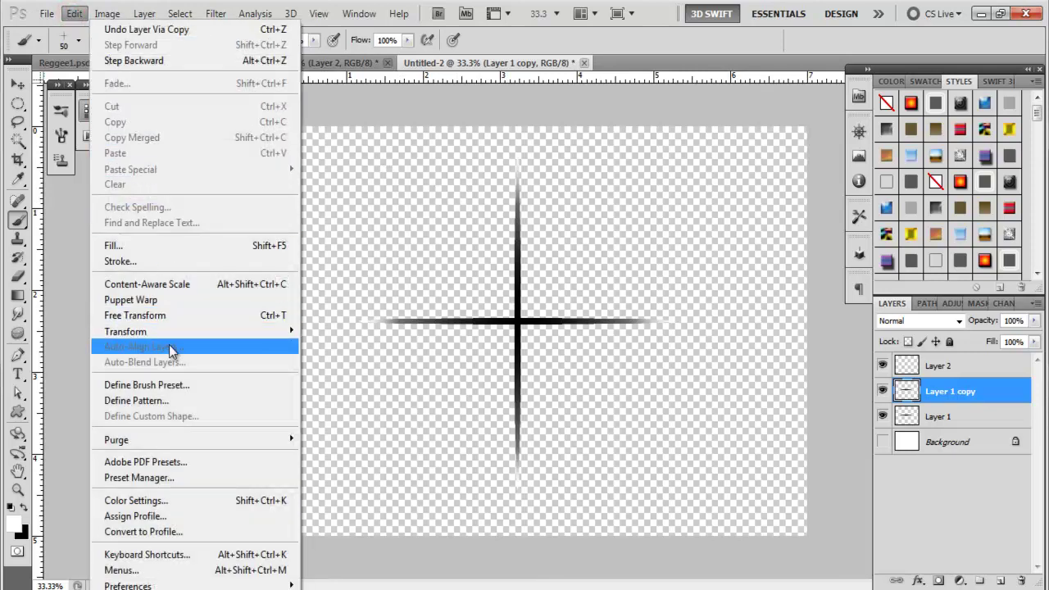
mouse_move(177, 332)
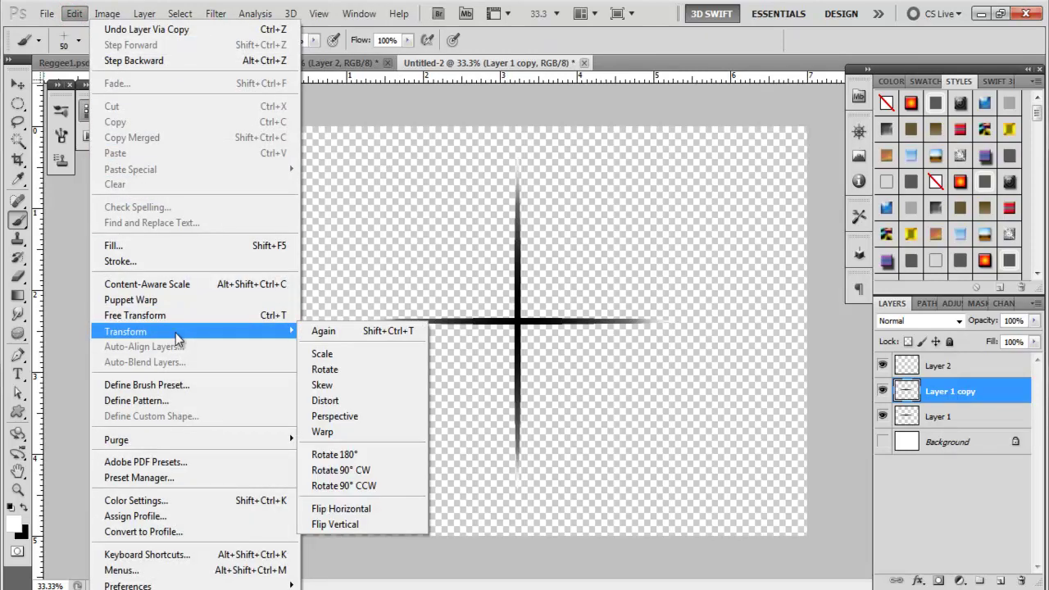
click(352, 376)
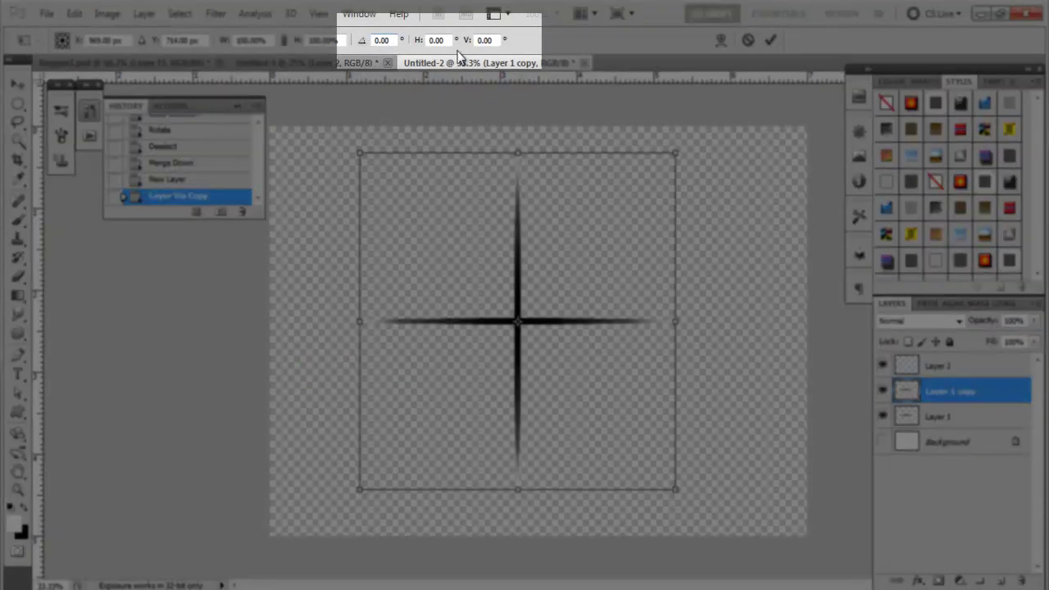
click(382, 40)
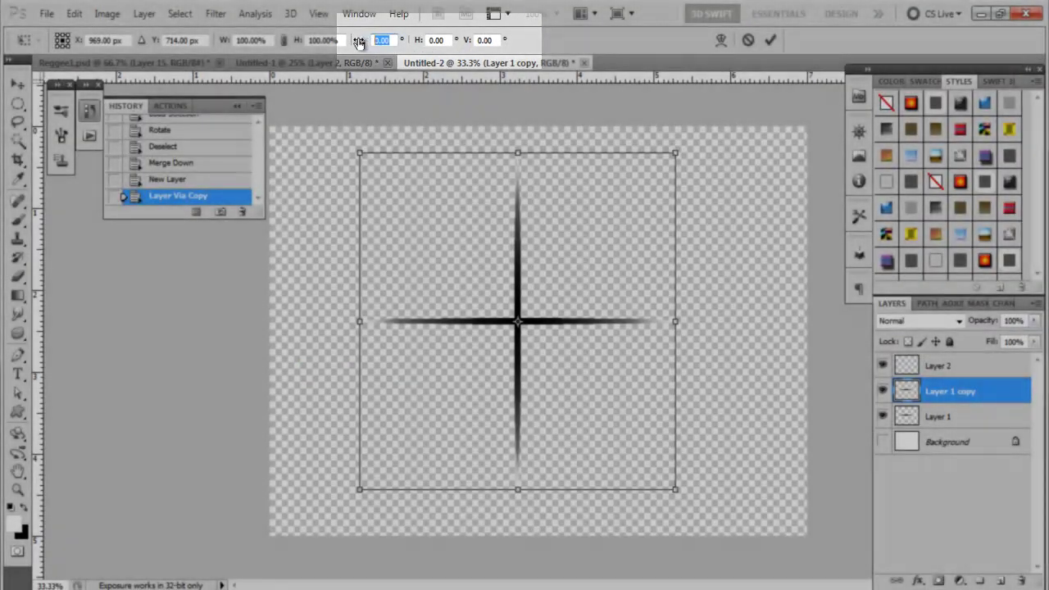
text(45)
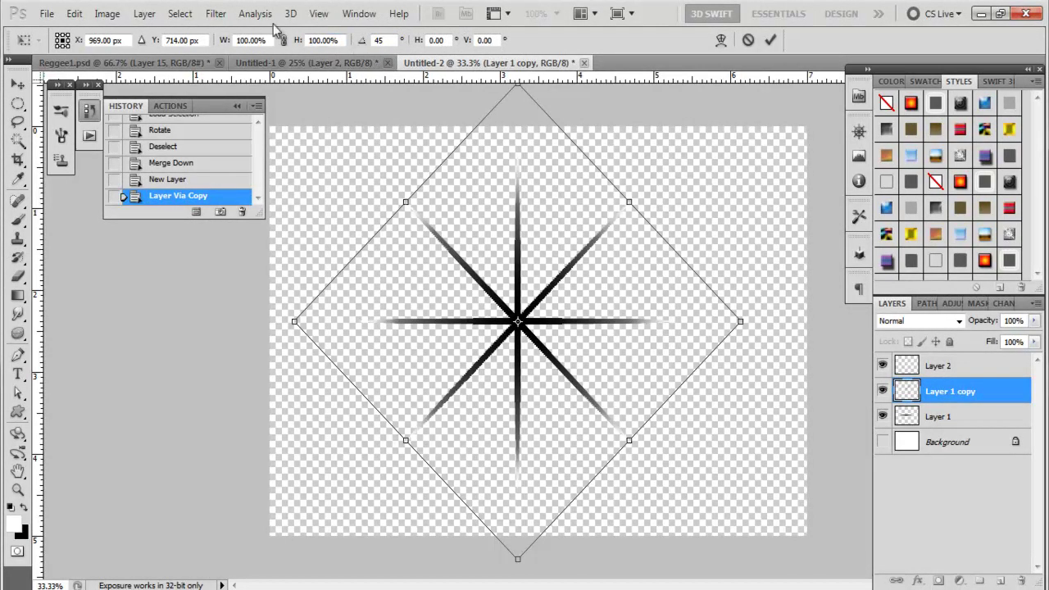
key(Return)
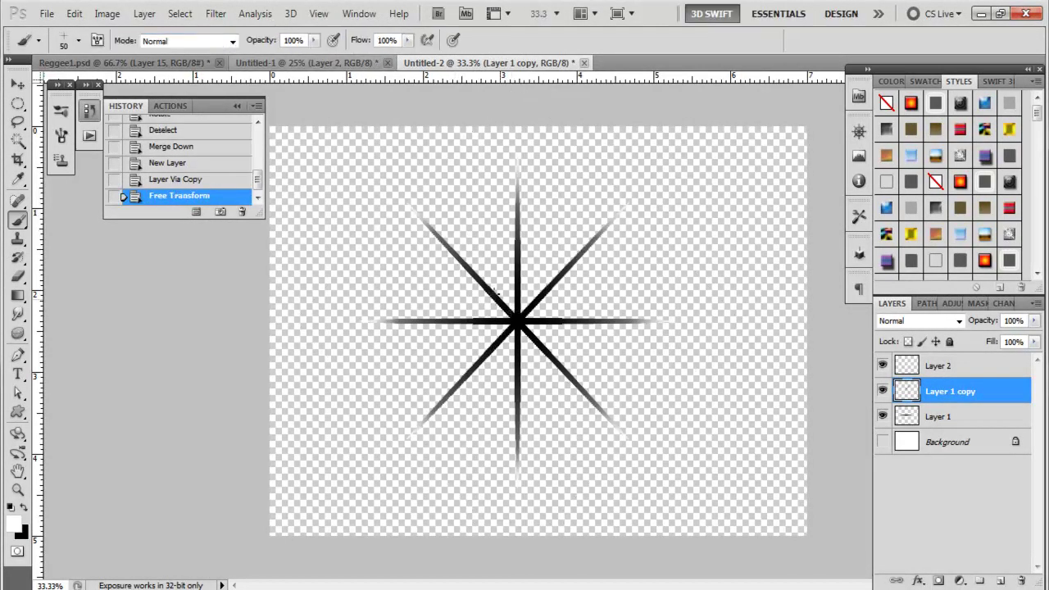
Scale the rotated diagonal cross down to about 62% around the star's centre and commit it
click(74, 14)
mouse_move(167, 333)
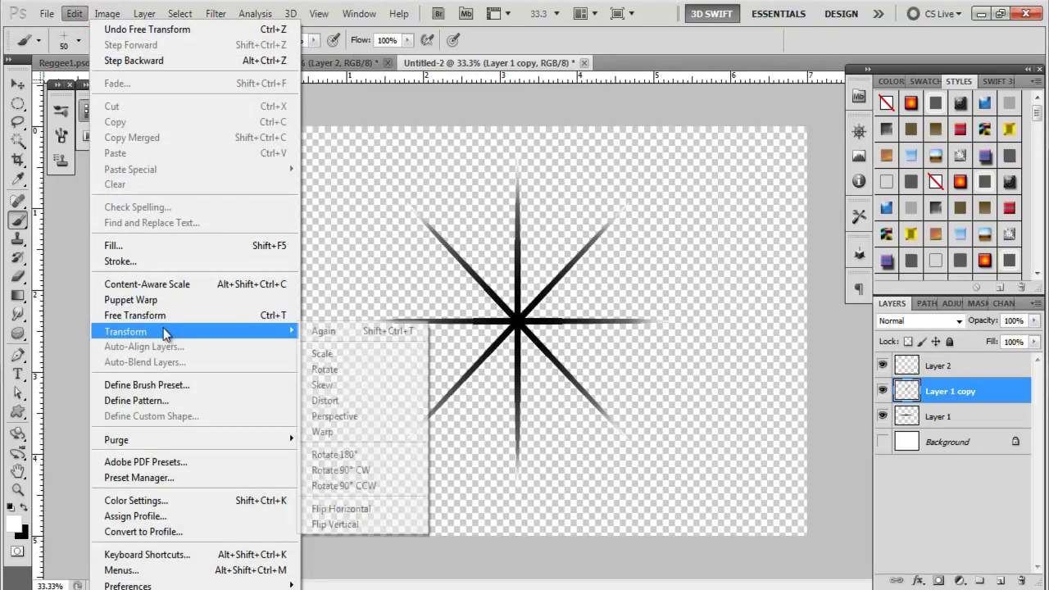
click(325, 358)
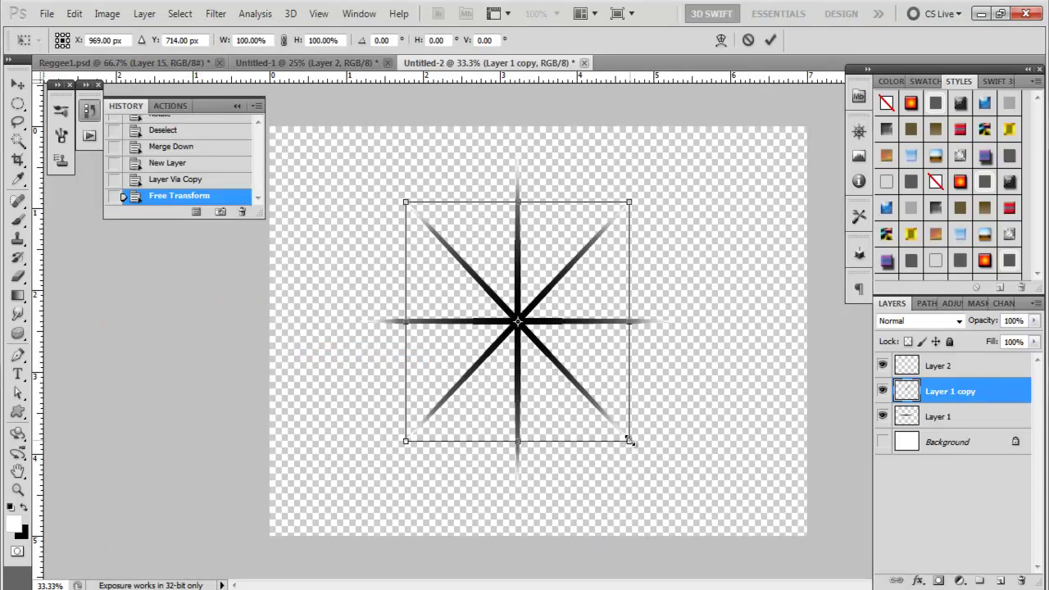
drag(630, 441, 601, 380)
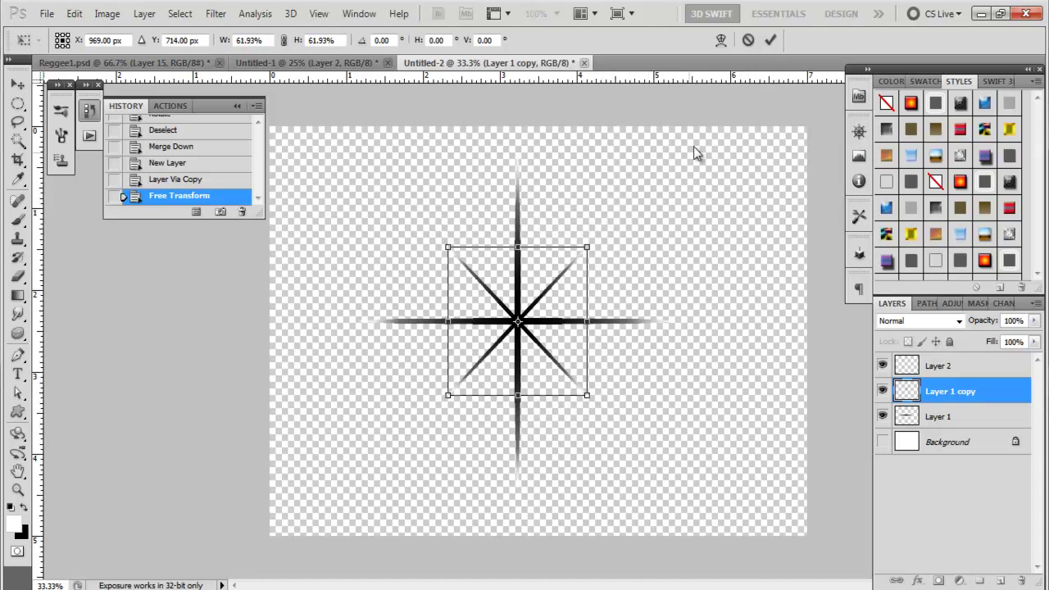
click(773, 40)
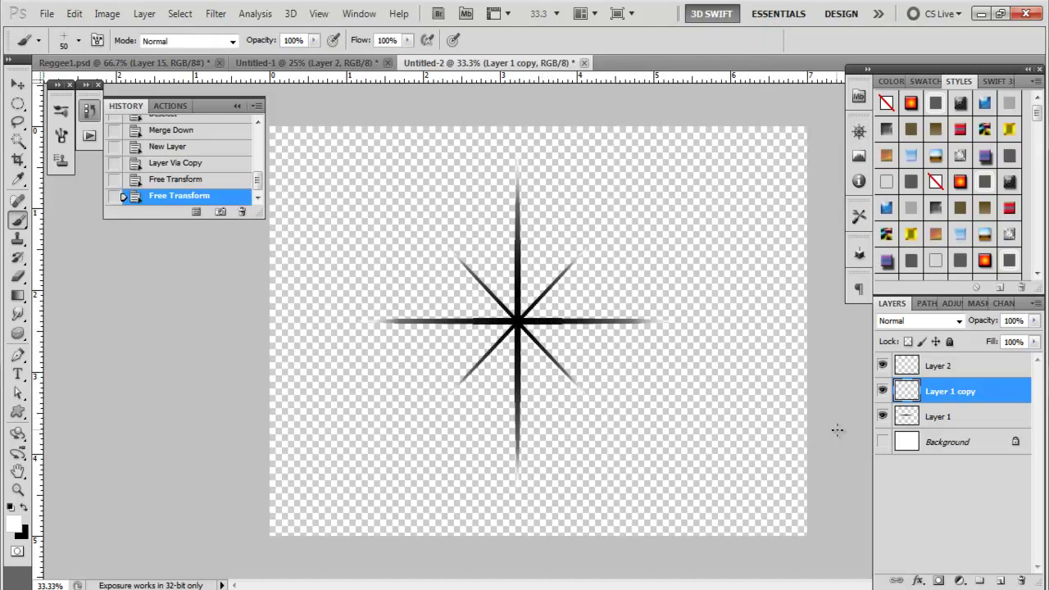
On Layer 2, set up a soft round brush with 0% hardness at 200 px
click(967, 372)
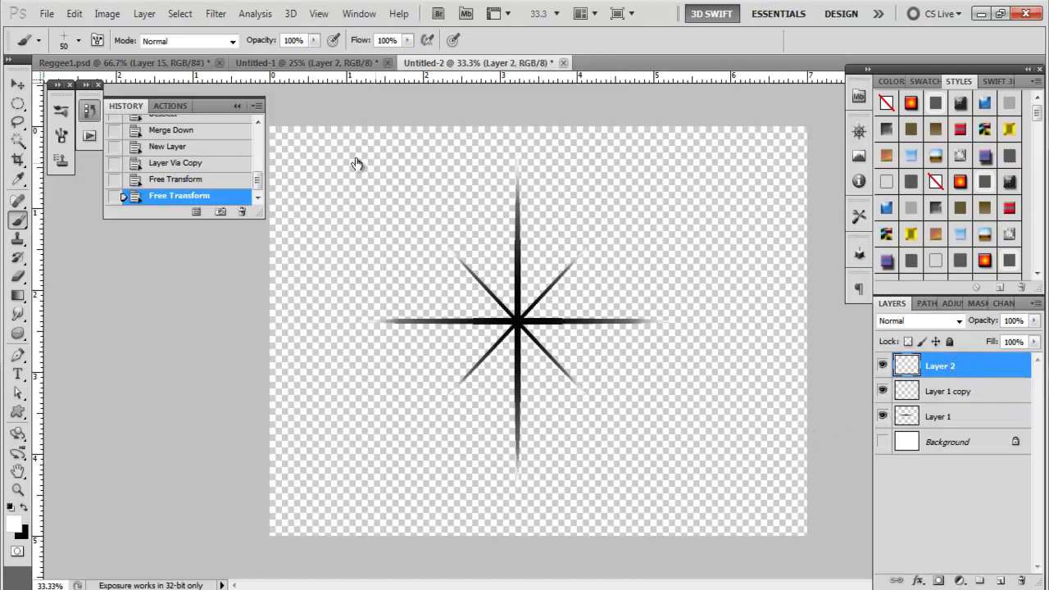
click(16, 221)
click(62, 41)
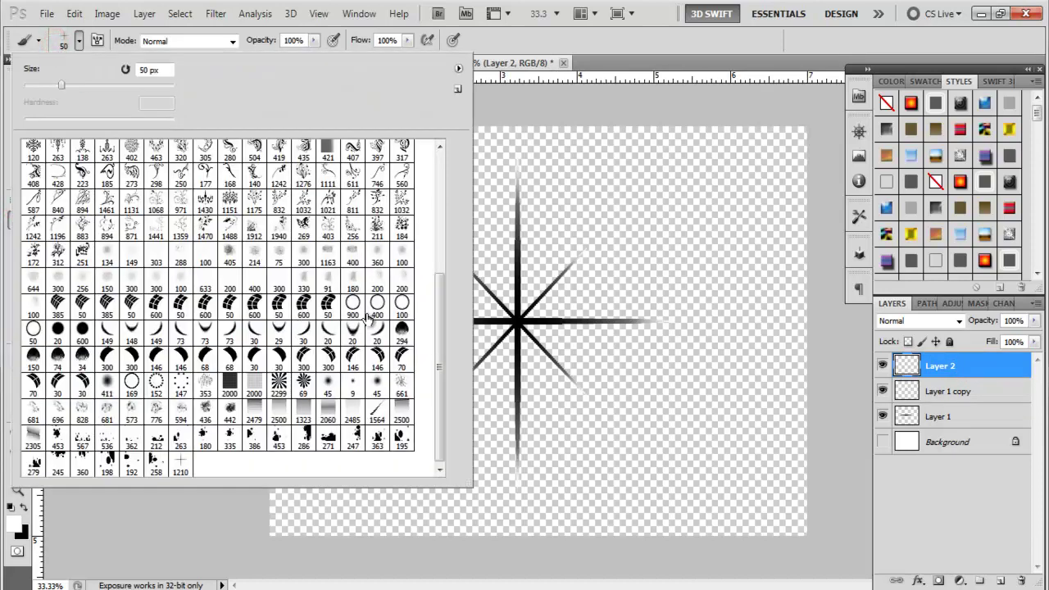
drag(442, 311, 455, 188)
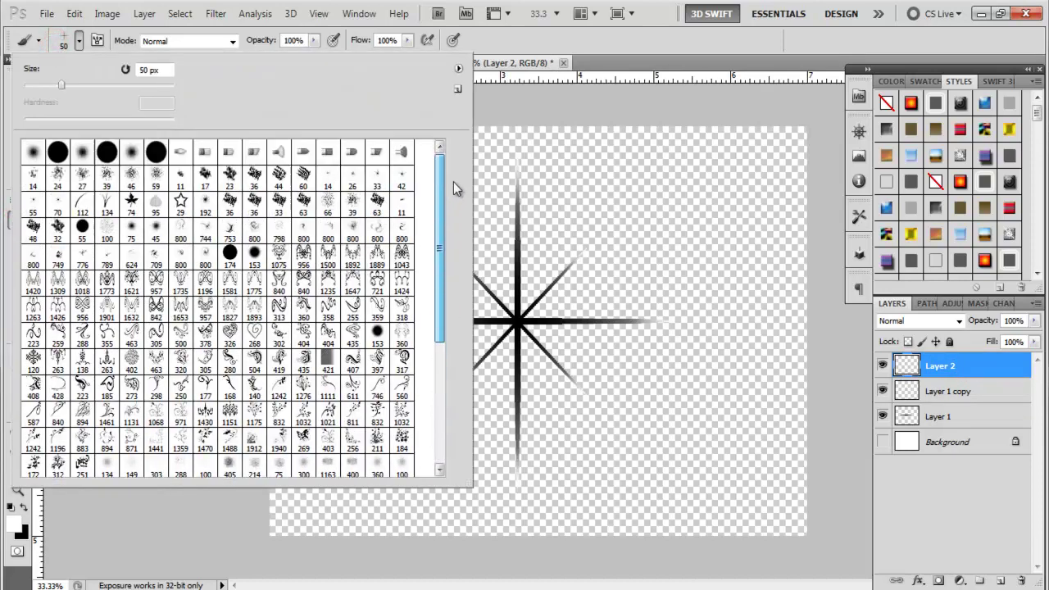
click(131, 153)
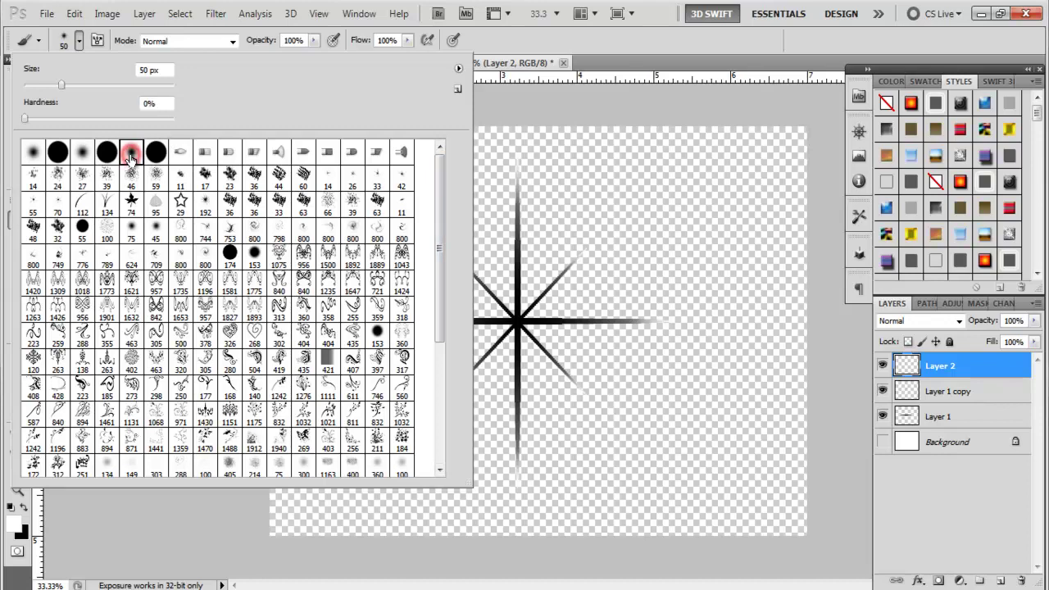
click(633, 60)
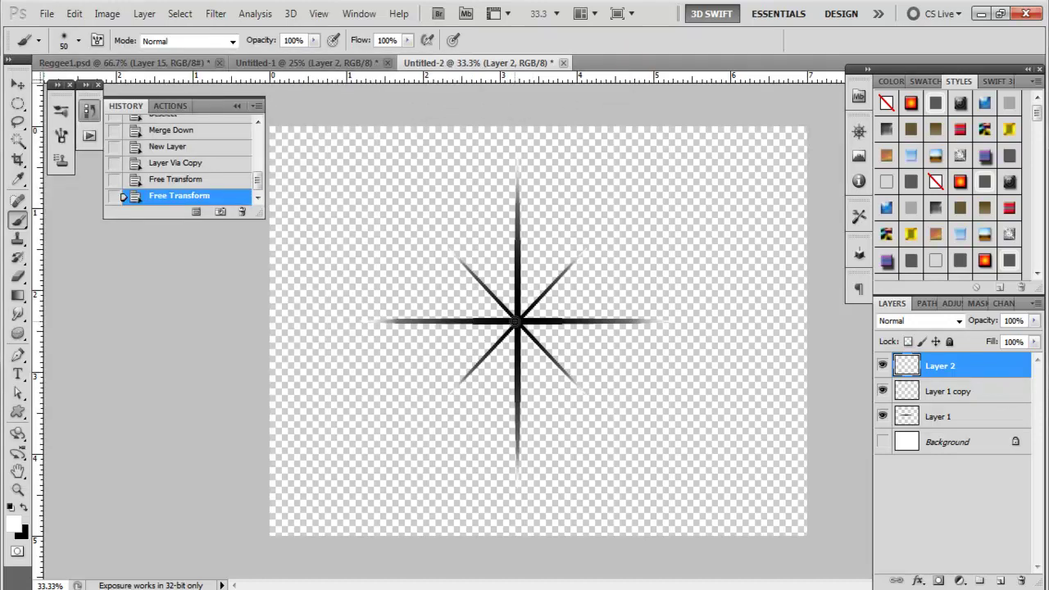
key(bracketright)
key(bracketright)
key(bracketright)
key(bracketright)
key(bracketright)
key(bracketright)
key(bracketright)
key(bracketright)
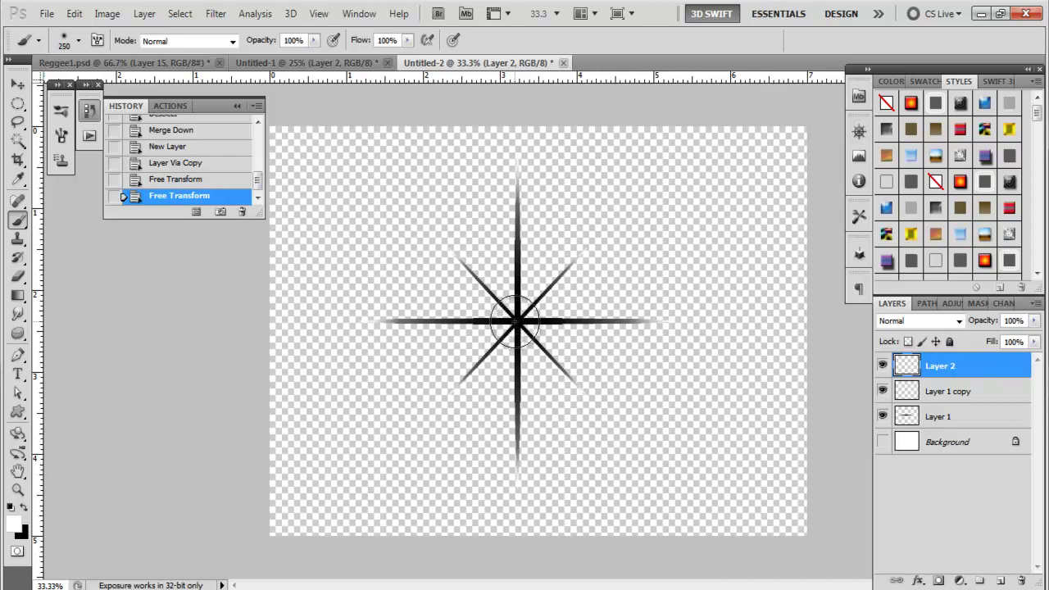
key(bracketleft)
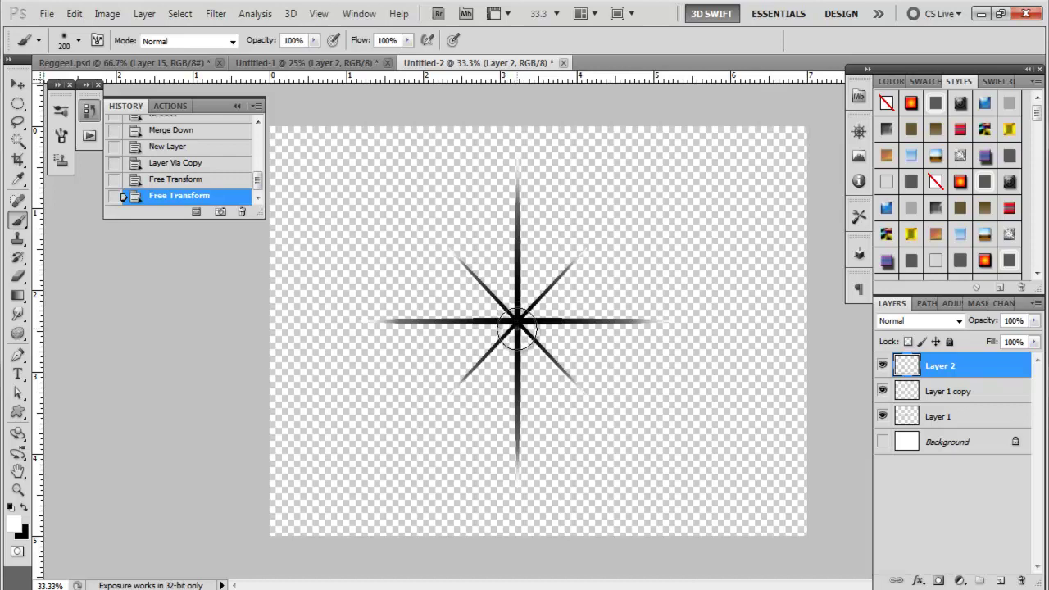
Undo a white dab, then build up soft black dabs at the star's centre
click(518, 323)
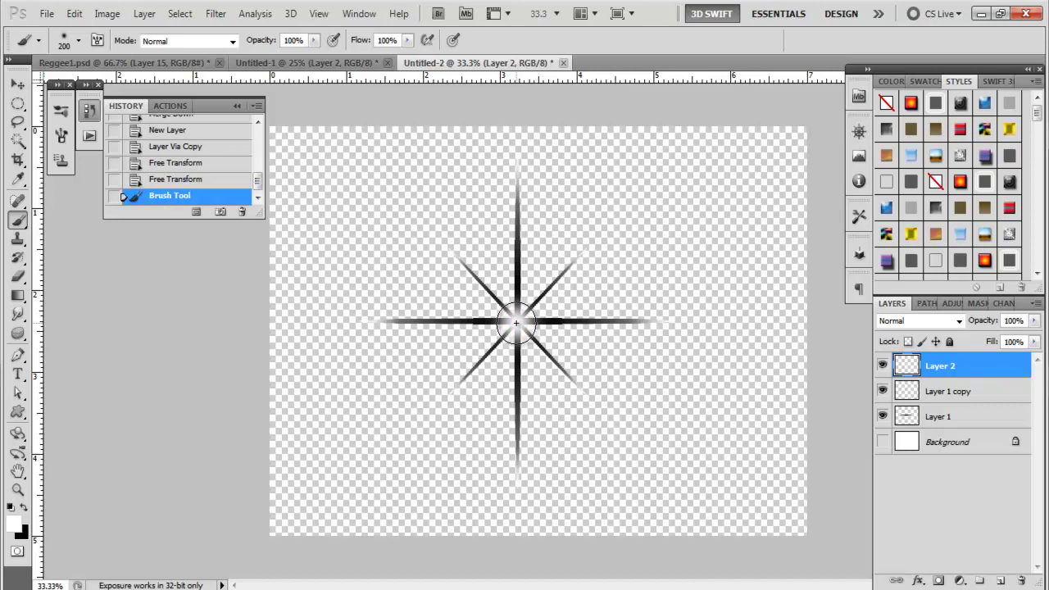
key(ctrl+z)
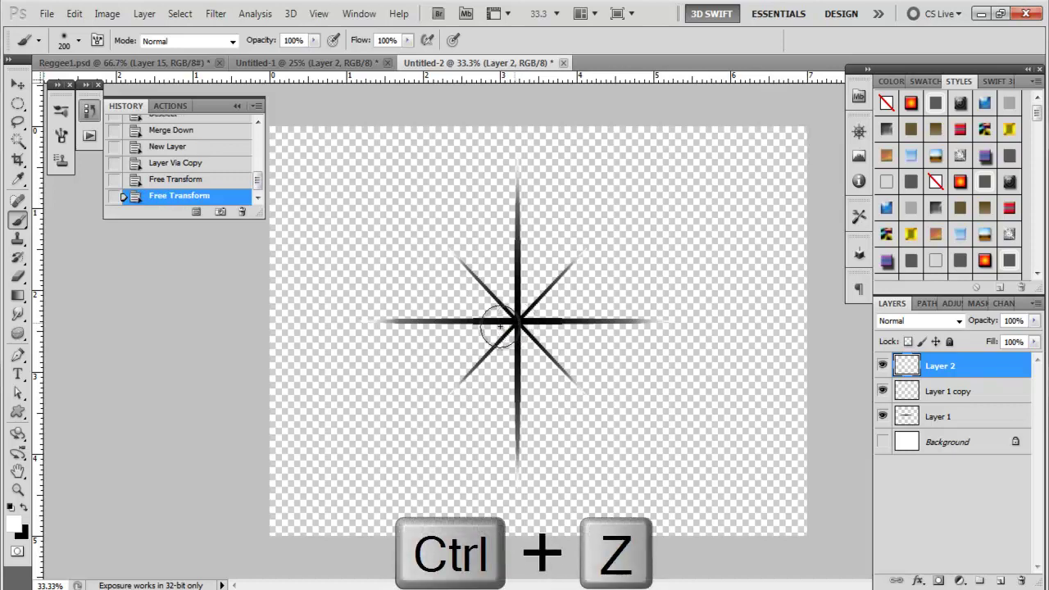
click(23, 508)
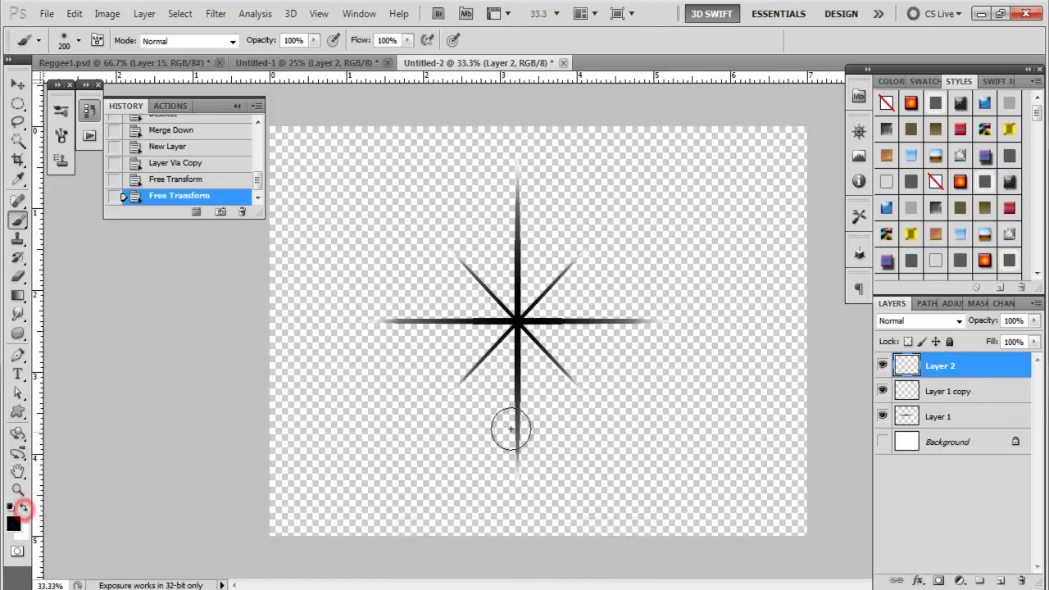
click(517, 322)
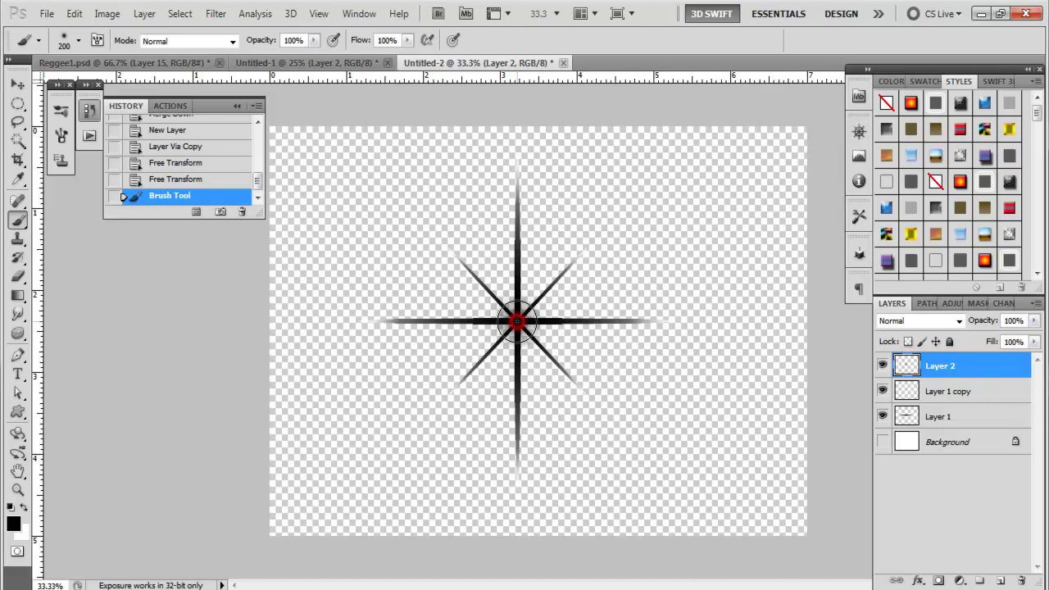
click(517, 322)
click(518, 322)
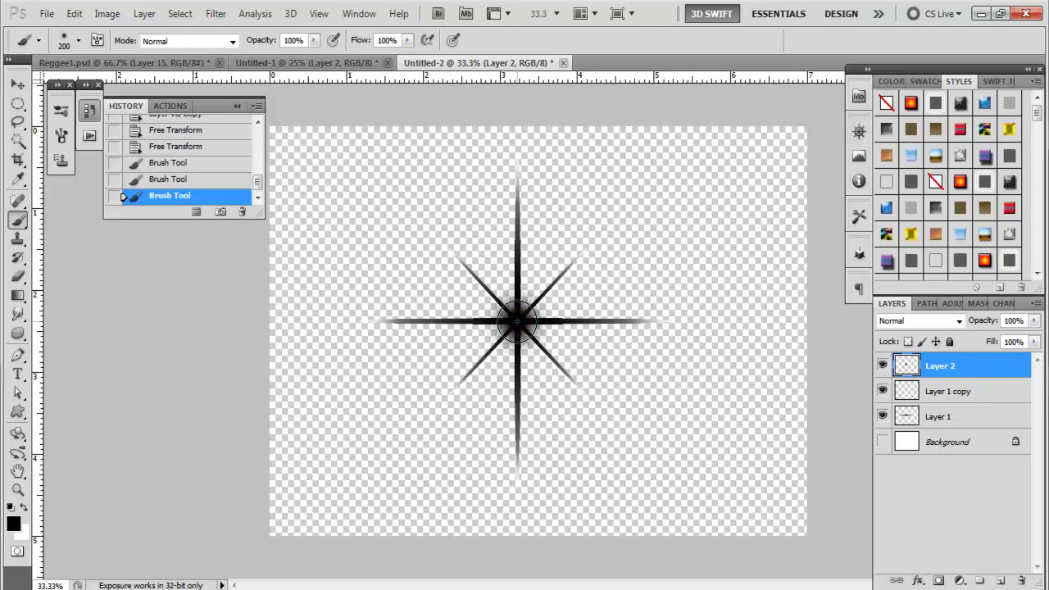
click(518, 322)
click(517, 323)
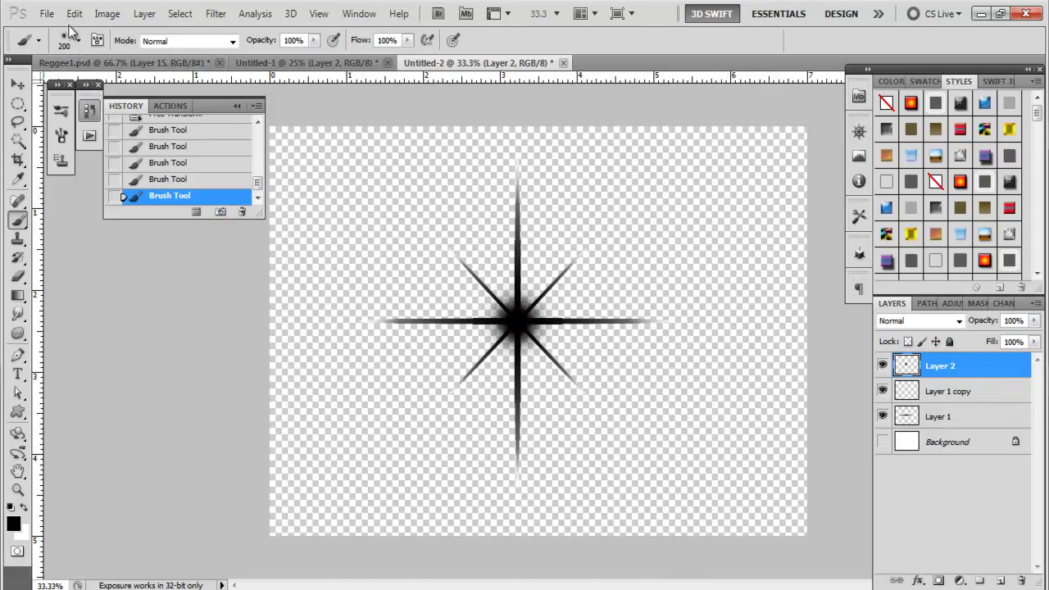
Define the star as a new brush preset named mystar2
click(74, 13)
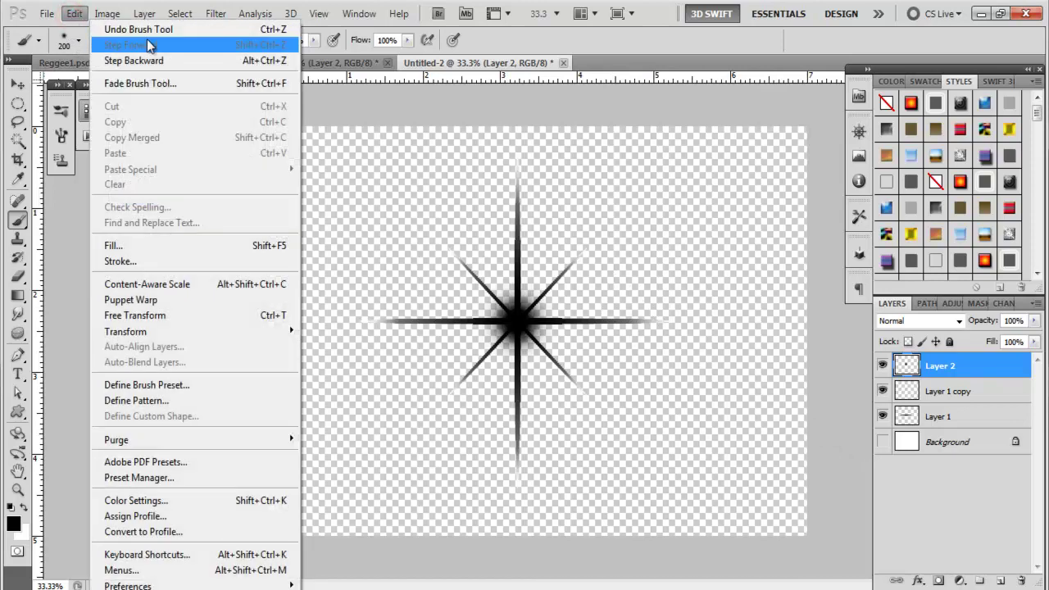
click(150, 389)
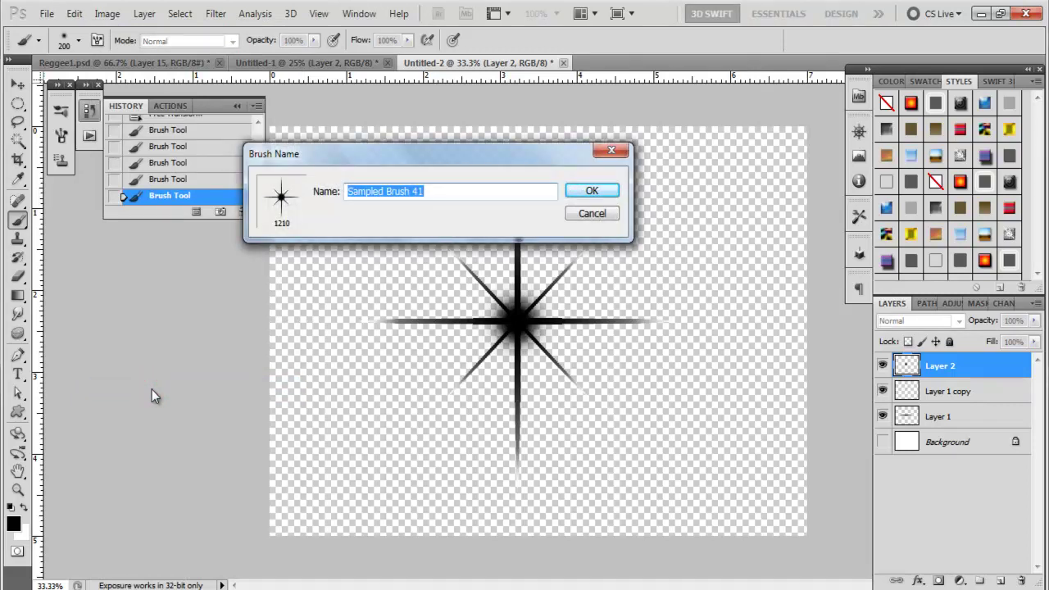
text(mystar2)
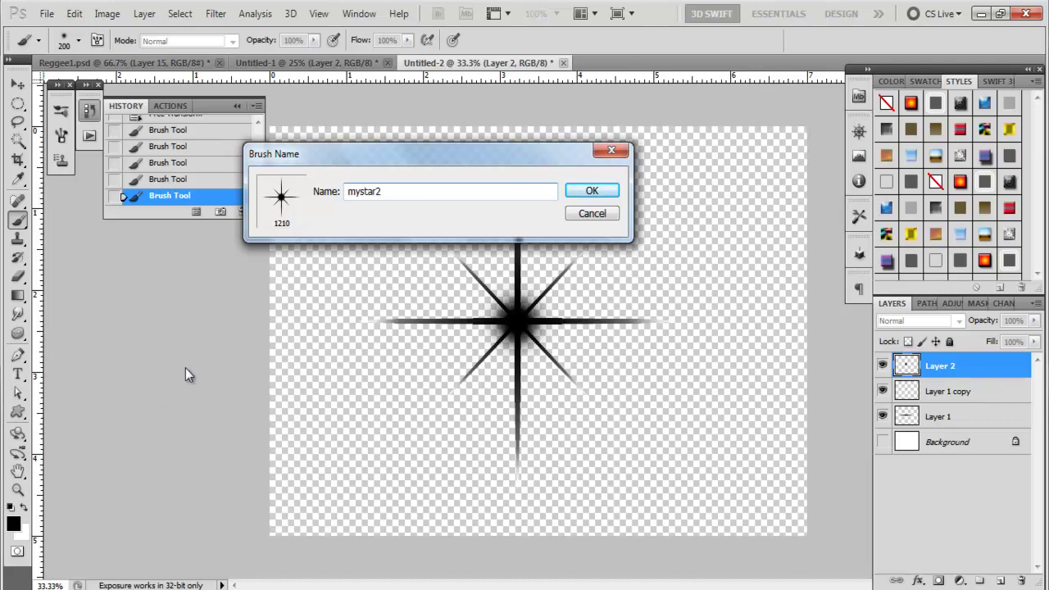
click(592, 190)
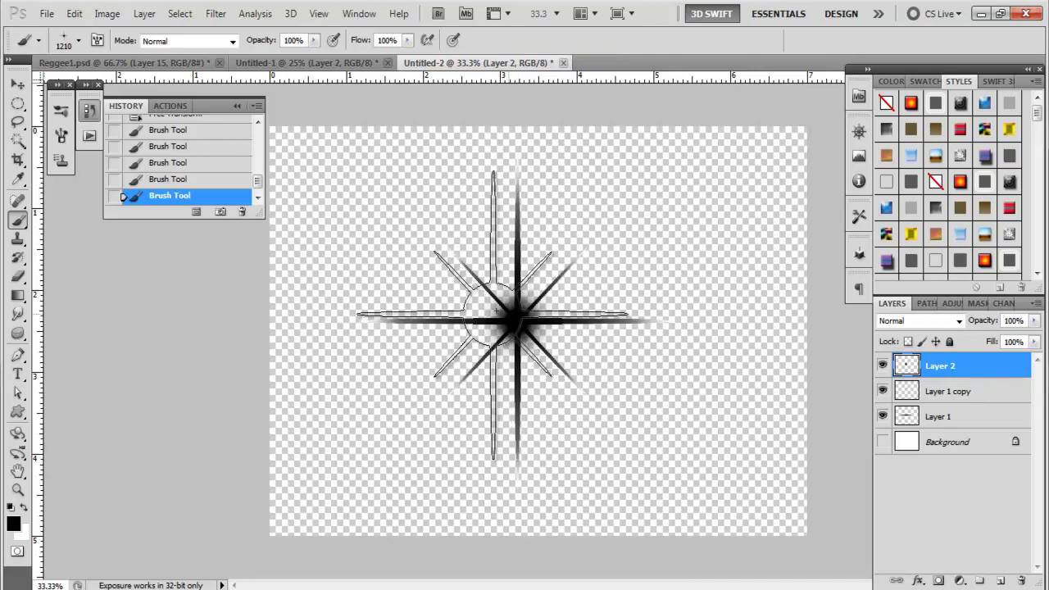
Set the brush size to 75 px and bring up the Reggee1.psd flyer
click(64, 43)
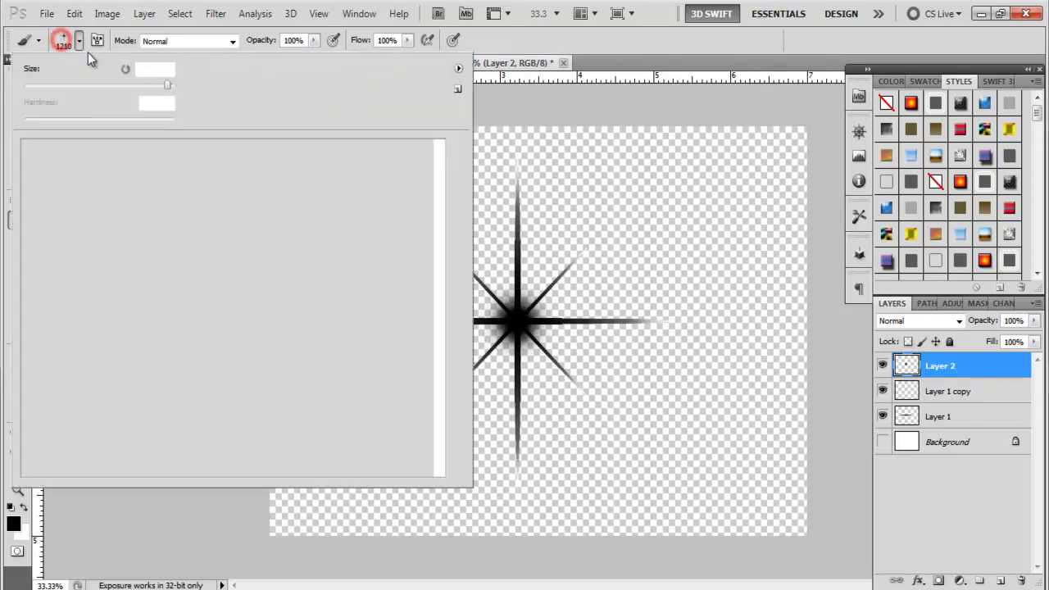
click(167, 70)
text(75)
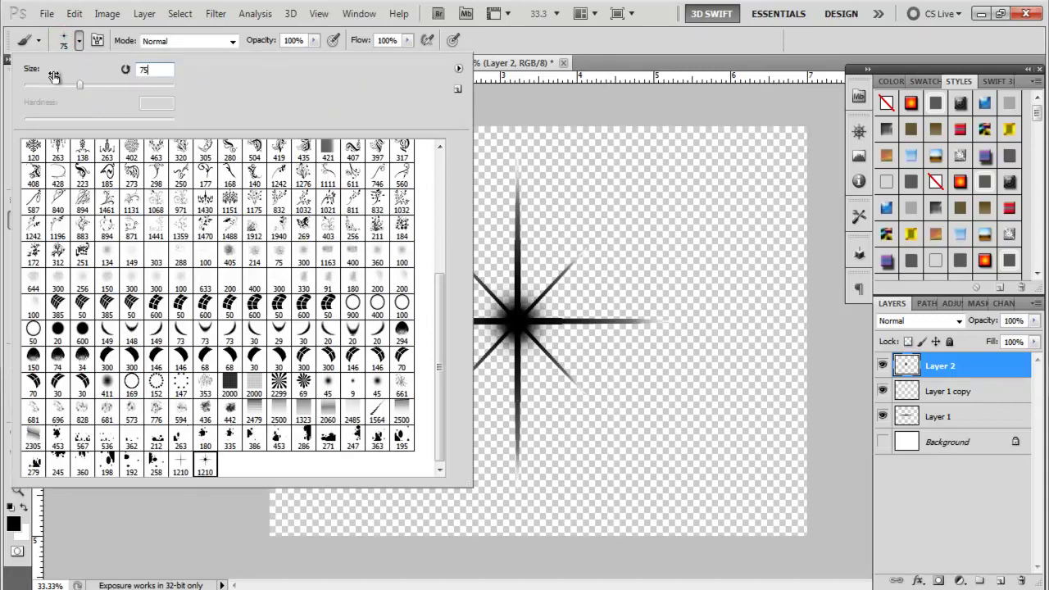
key(Return)
click(609, 67)
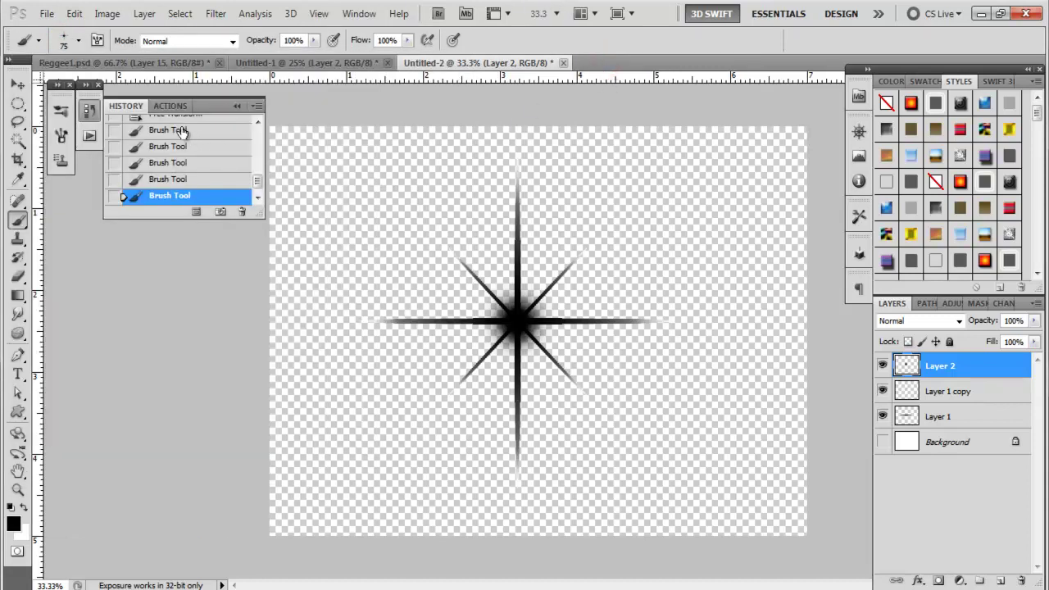
click(128, 64)
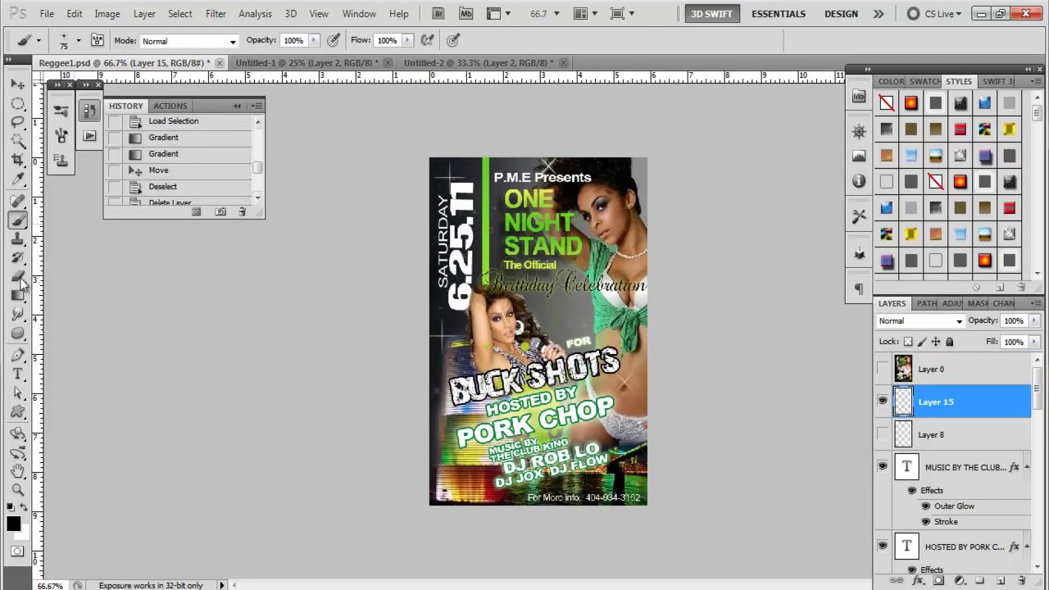
With white as the foreground colour, stamp star sparkles on the earring, beside 6.25.11, and above FOR
click(25, 508)
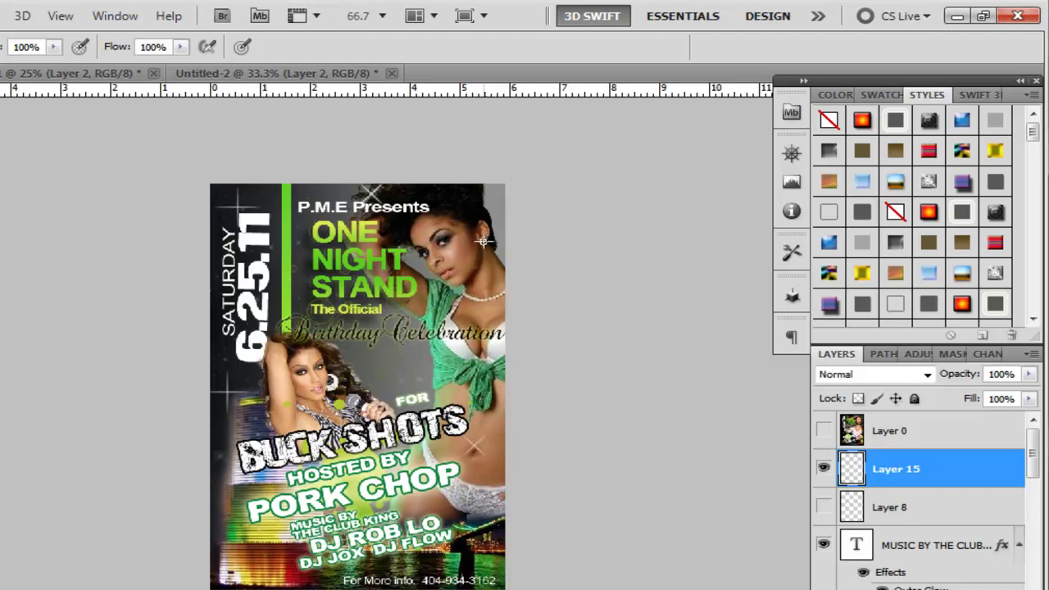
click(485, 242)
click(236, 208)
click(236, 208)
click(236, 208)
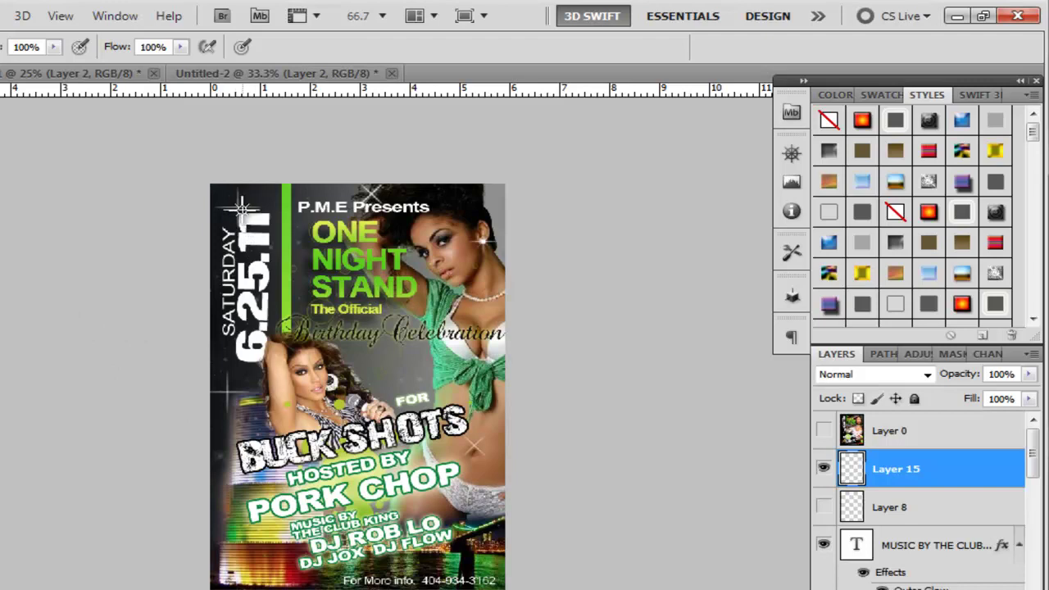
click(236, 207)
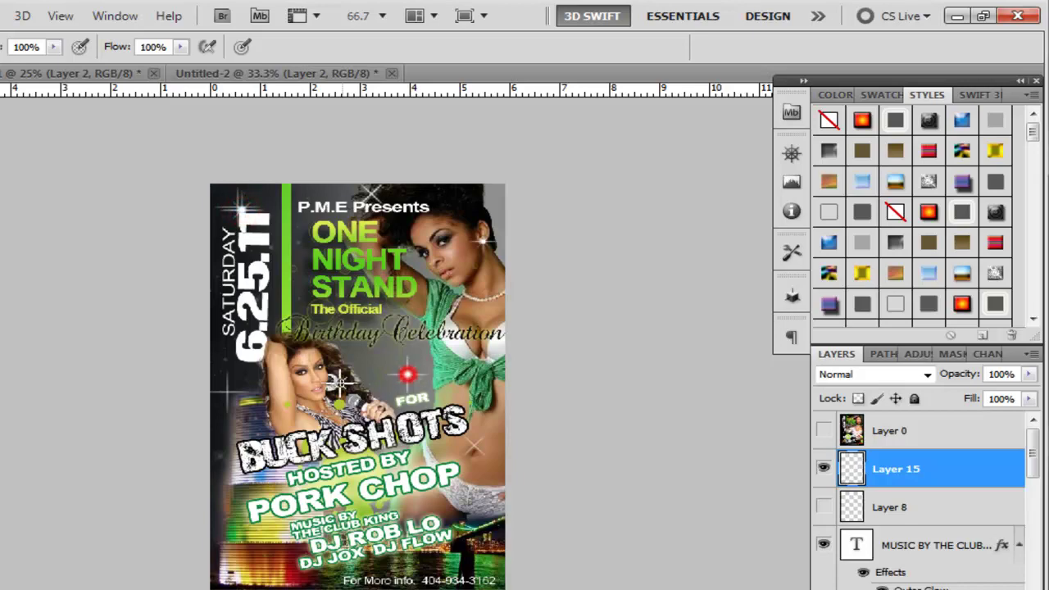
click(408, 375)
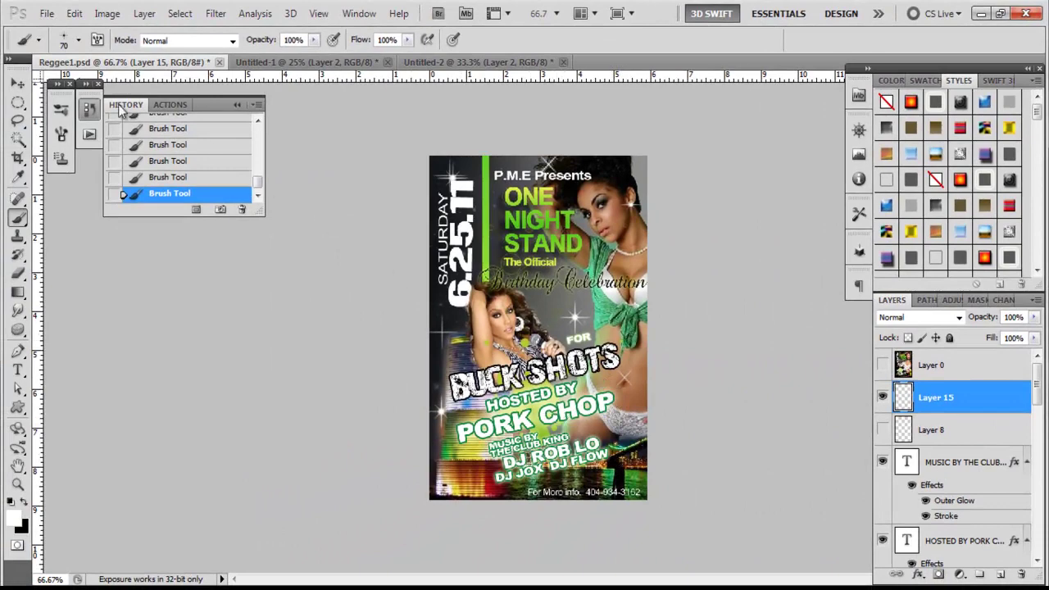
In the Brush panel, enable Scattering at 821% and Shape Dynamics with 60% Size Jitter
click(59, 134)
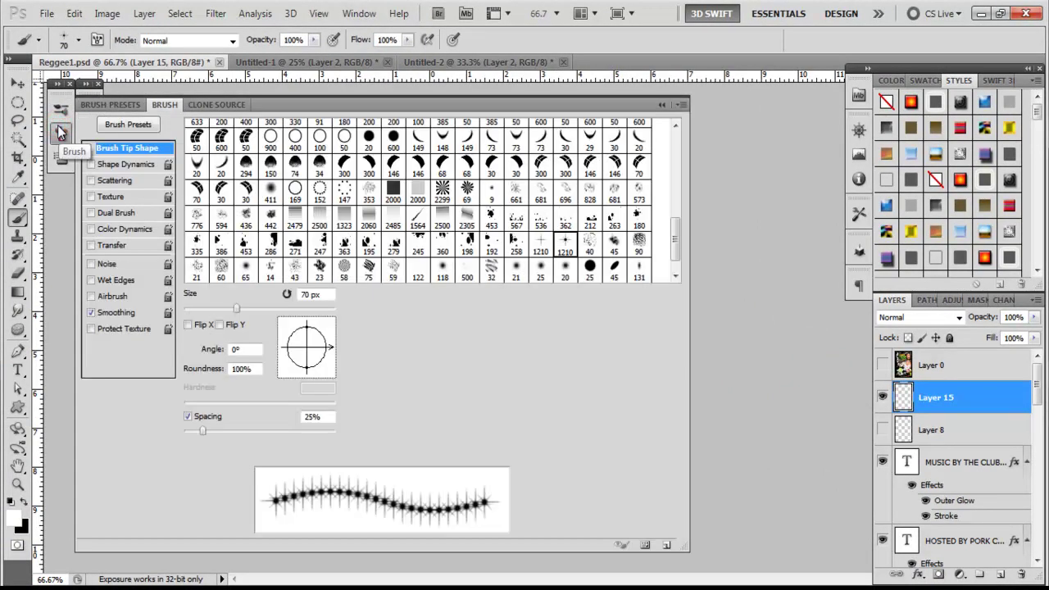
click(135, 182)
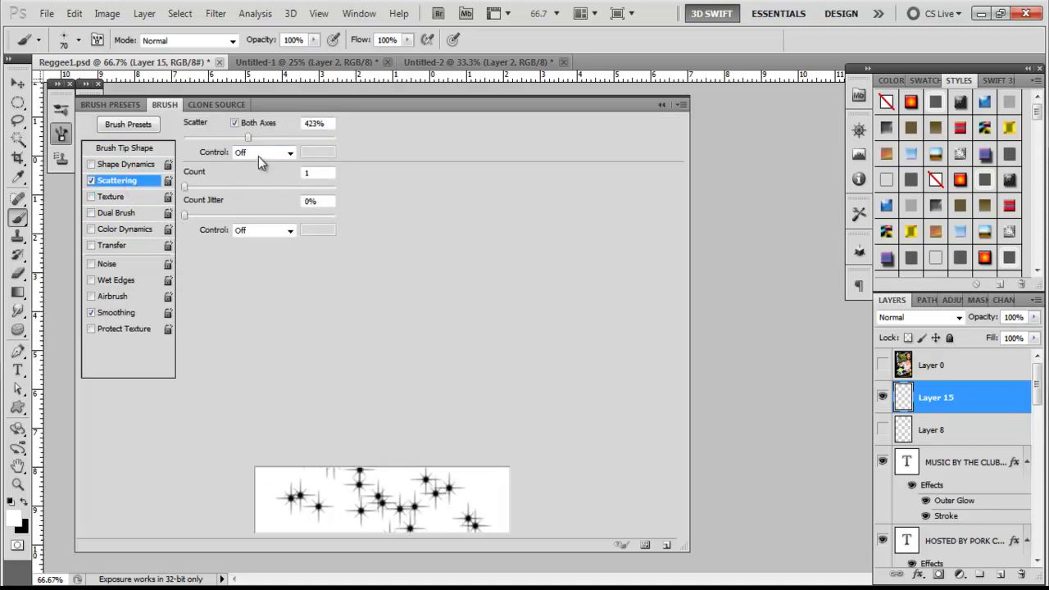
mouse_move(249, 137)
mouse_down()
mouse_move(325, 159)
mouse_move(276, 163)
mouse_up()
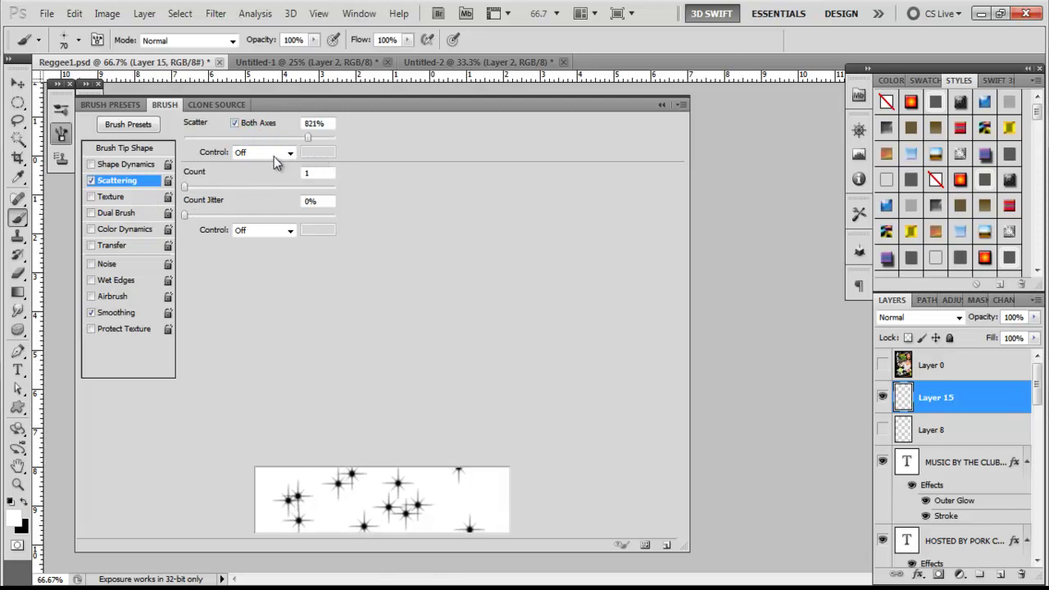
click(138, 165)
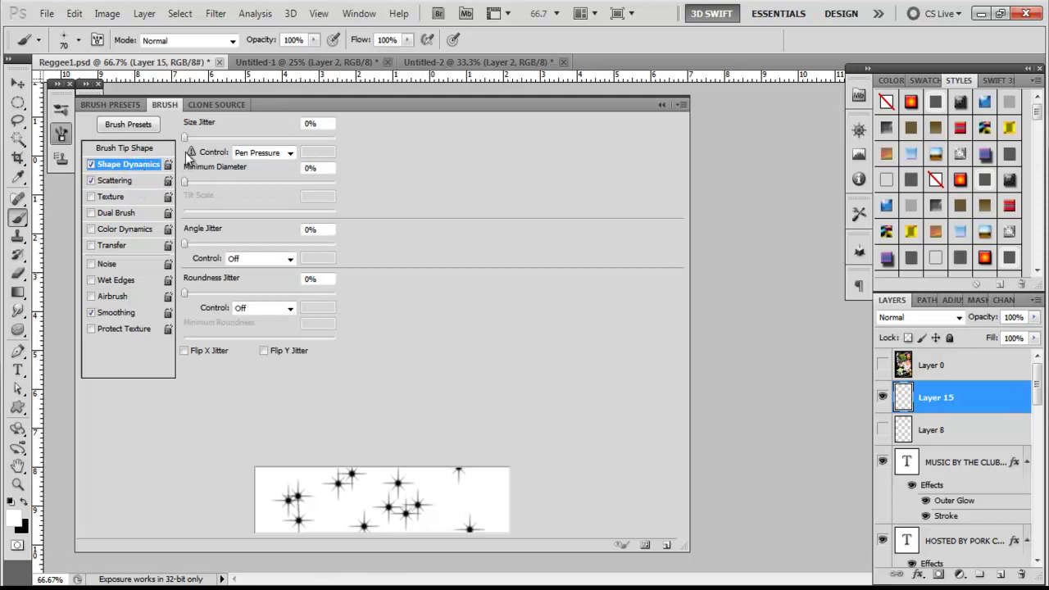
drag(185, 137, 274, 138)
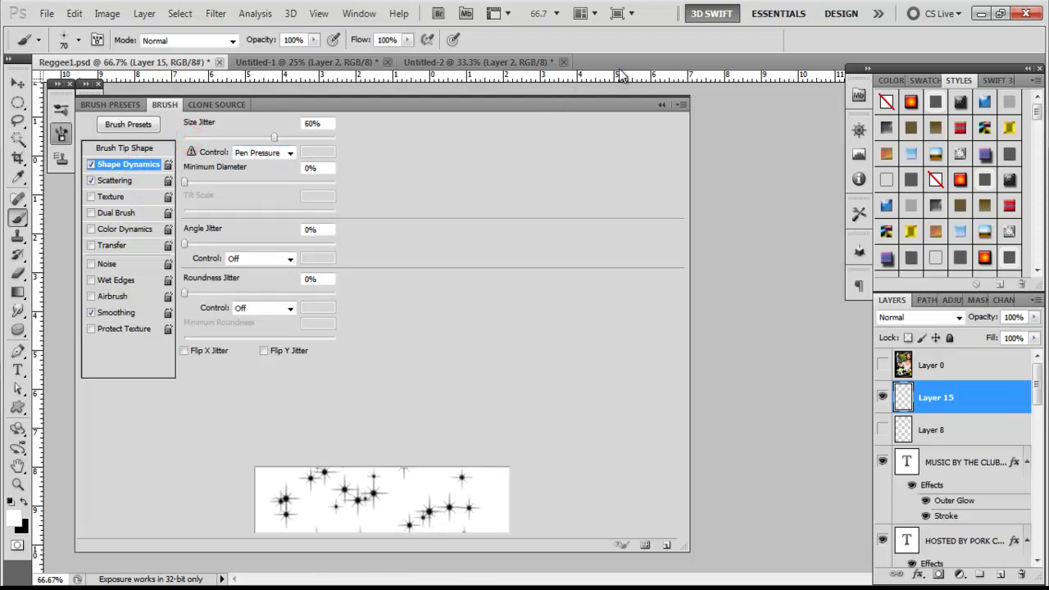
click(663, 105)
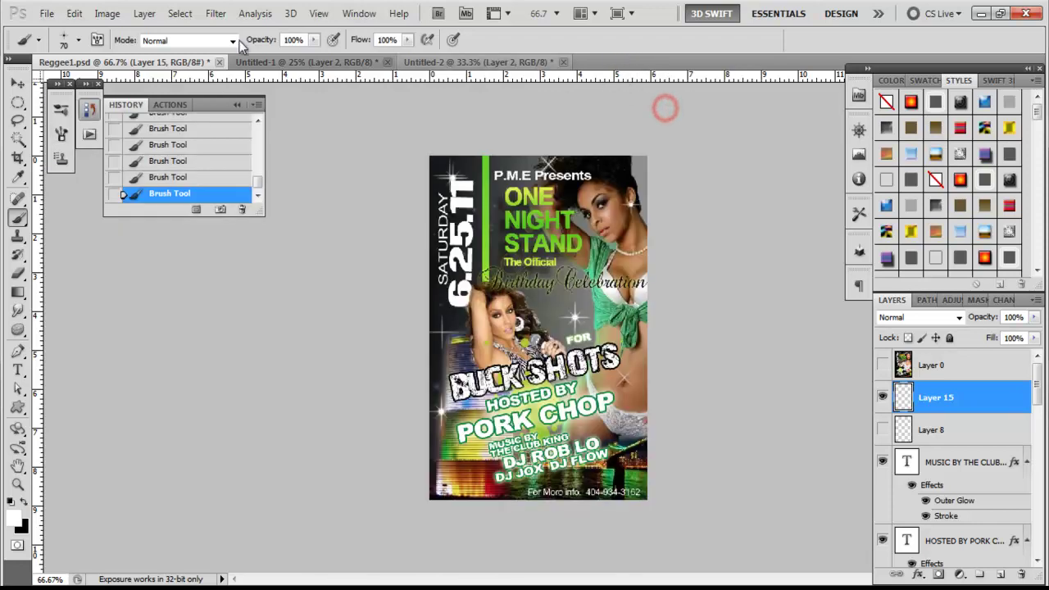
Set the star brush size to 30 px
click(60, 41)
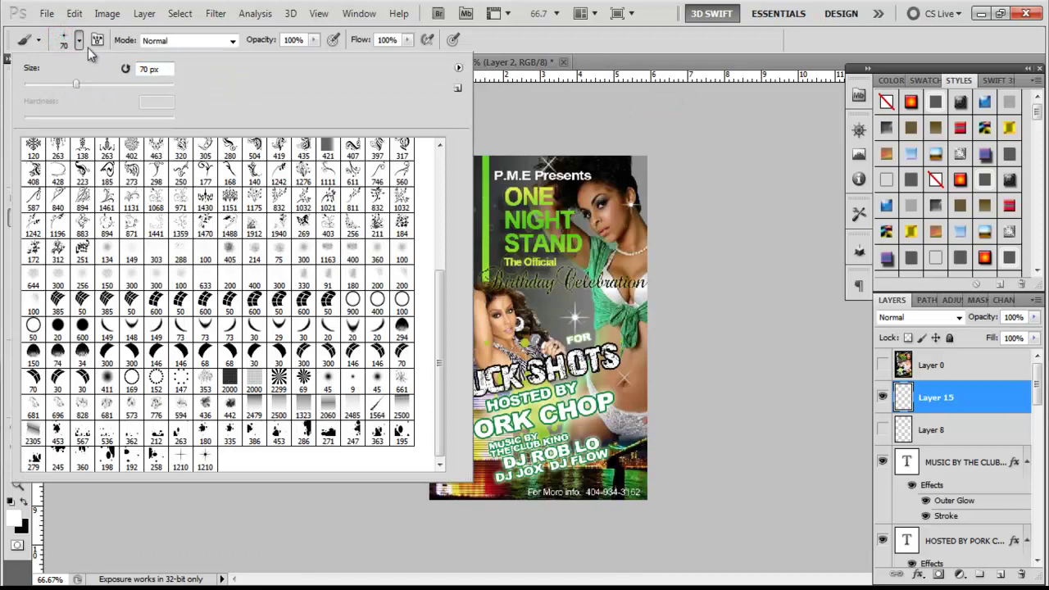
click(161, 69)
text(30)
key(Return)
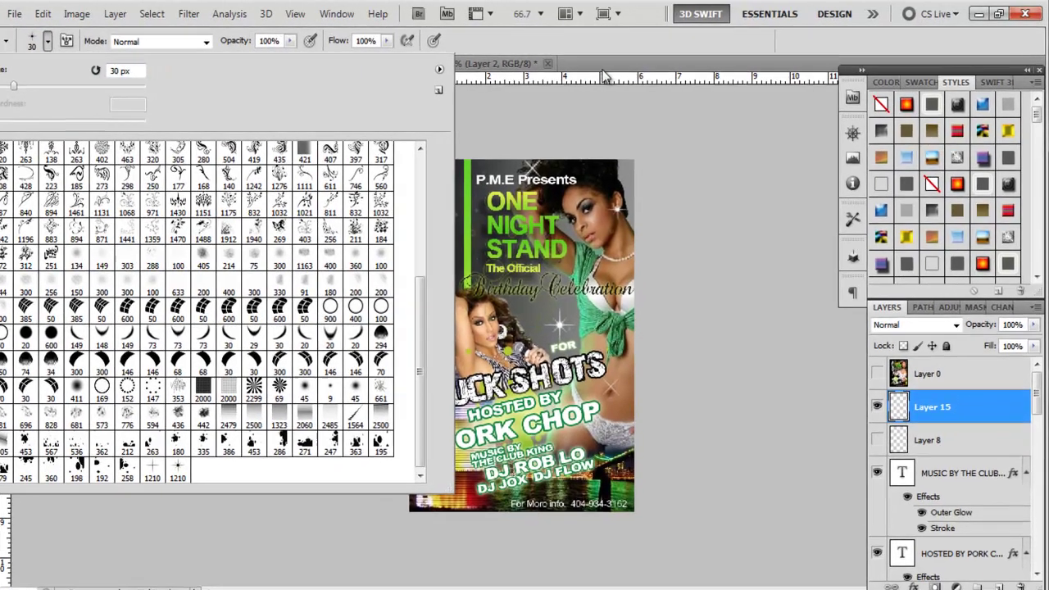
click(630, 67)
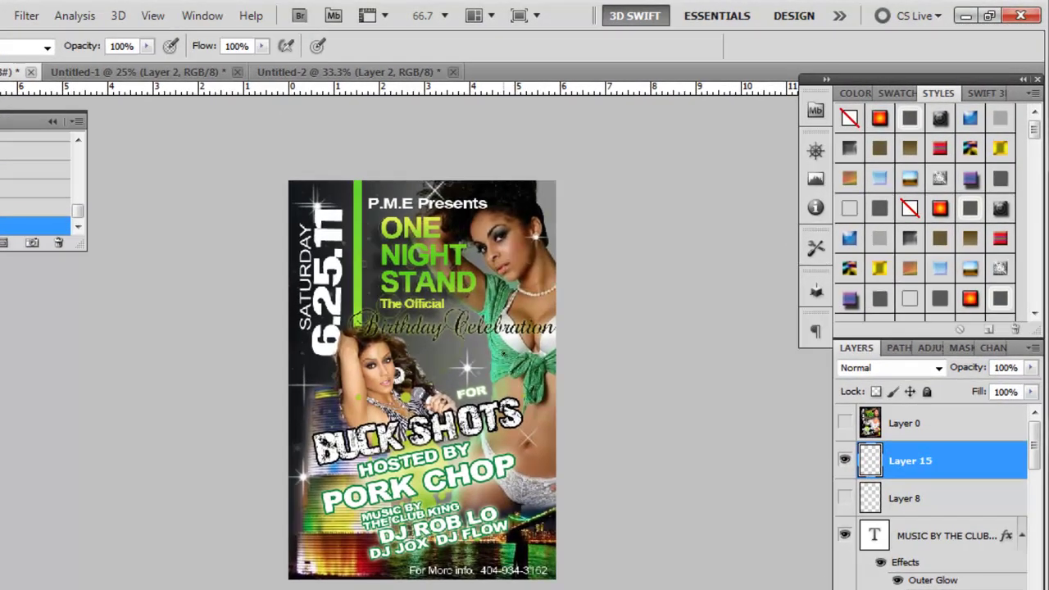
Scatter small sparkles over the right woman's hair and necklace and down toward PORK CHOP
mouse_move(541, 310)
mouse_down()
mouse_move(475, 270)
mouse_move(410, 312)
mouse_move(327, 497)
mouse_up()
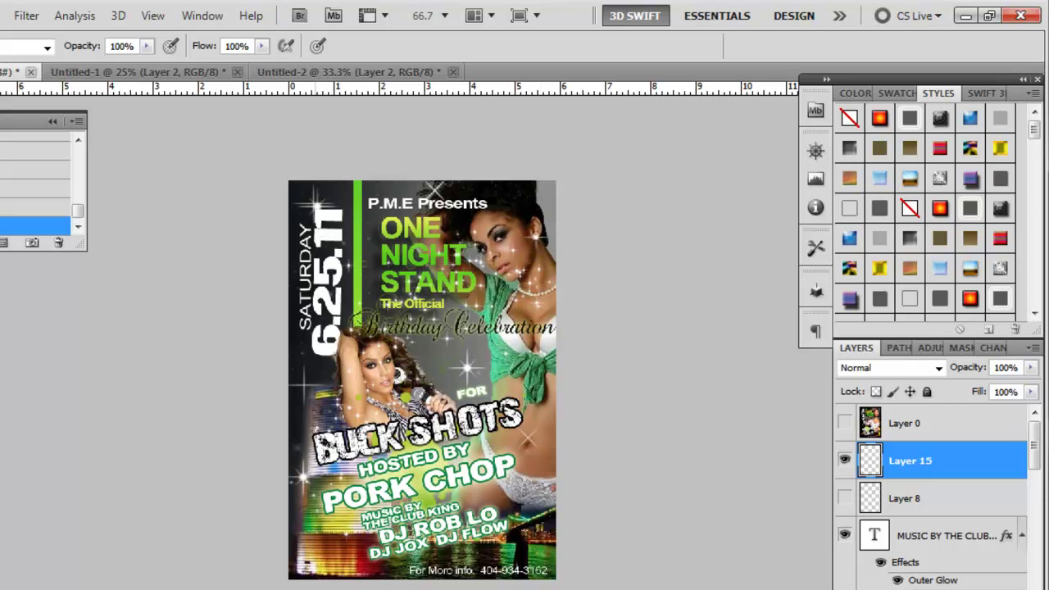
drag(456, 254, 458, 283)
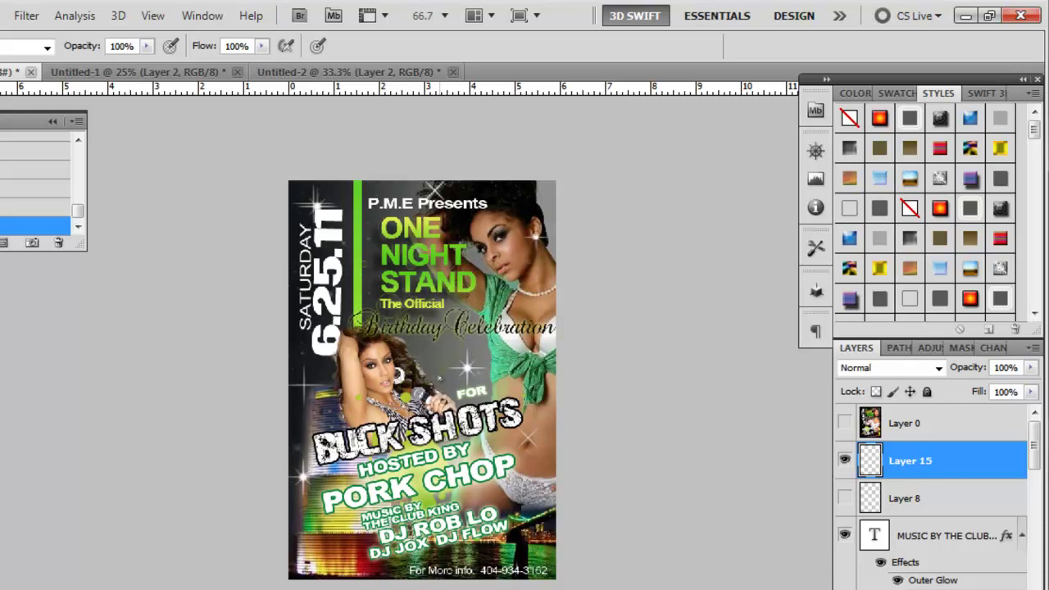
mouse_move(539, 296)
mouse_down()
mouse_move(434, 279)
mouse_move(467, 373)
mouse_up()
mouse_move(410, 338)
mouse_down()
mouse_move(385, 408)
mouse_move(331, 459)
mouse_up()
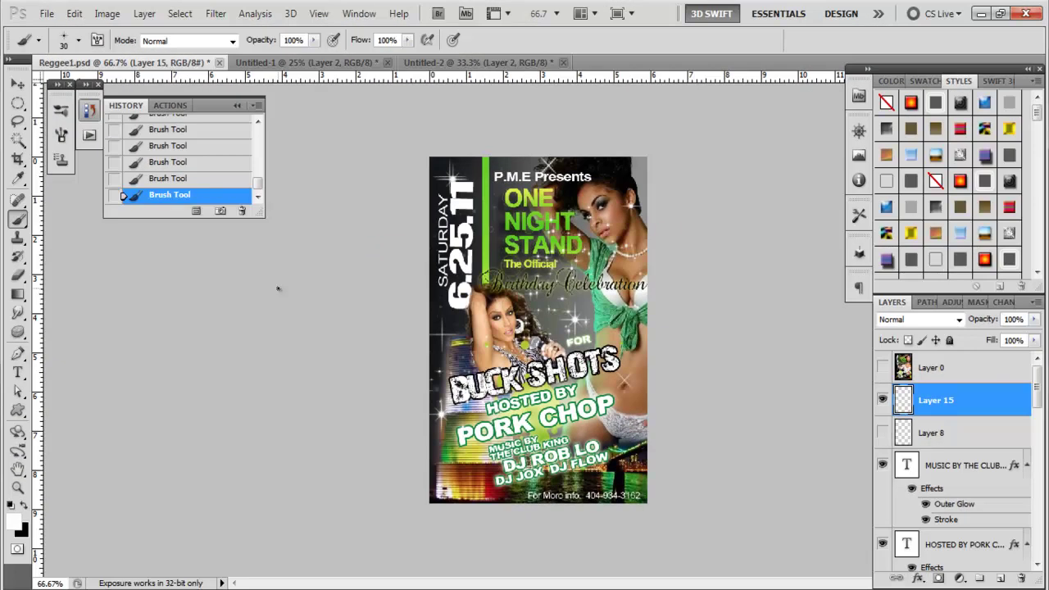
Toggle Layer 15 off and on for a before/after view, then open Bridge's flyers folder
click(885, 401)
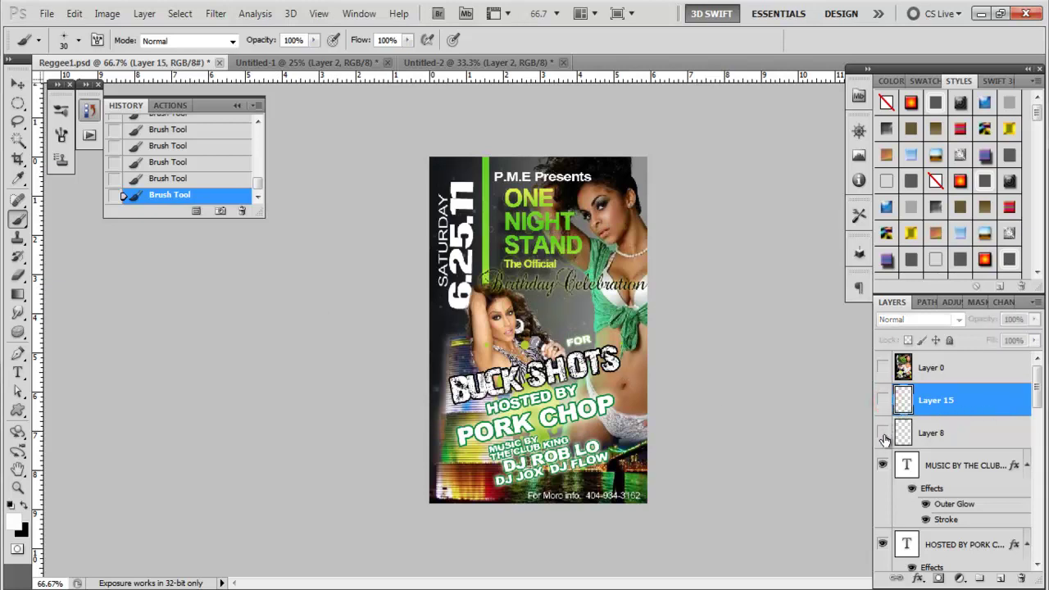
click(883, 401)
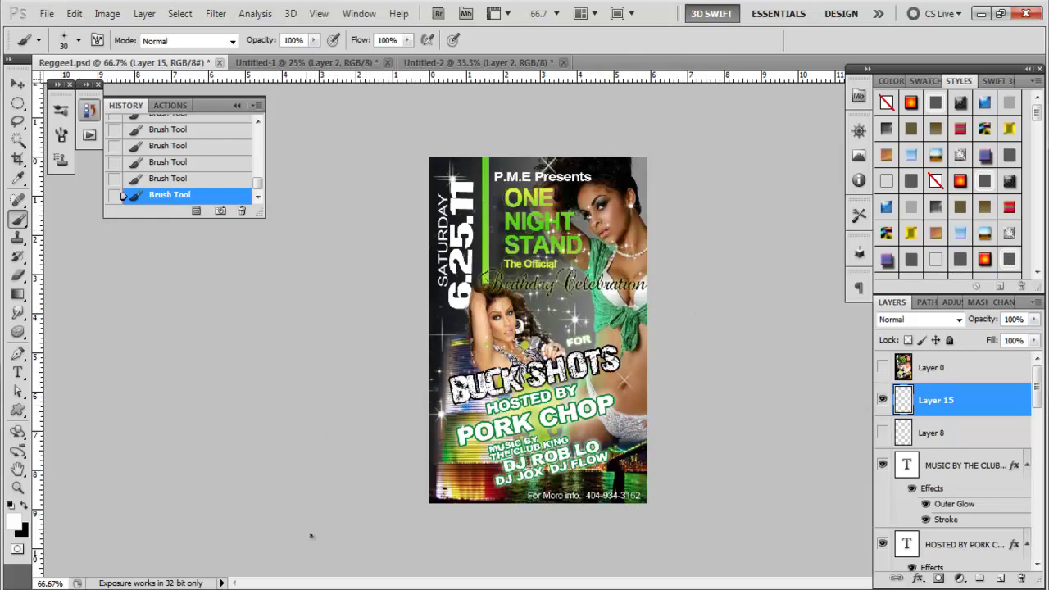
click(346, 587)
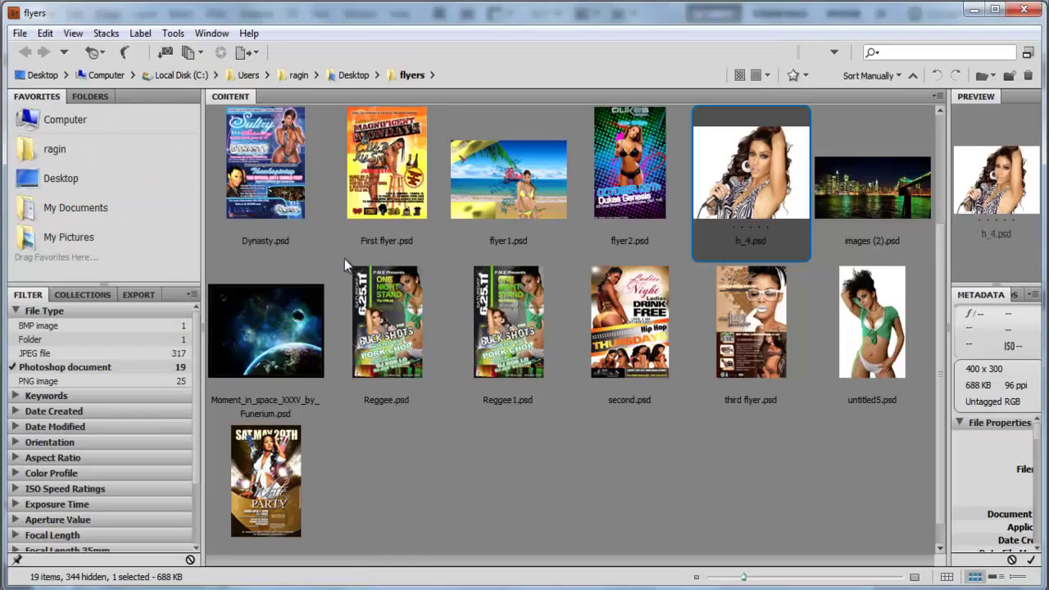